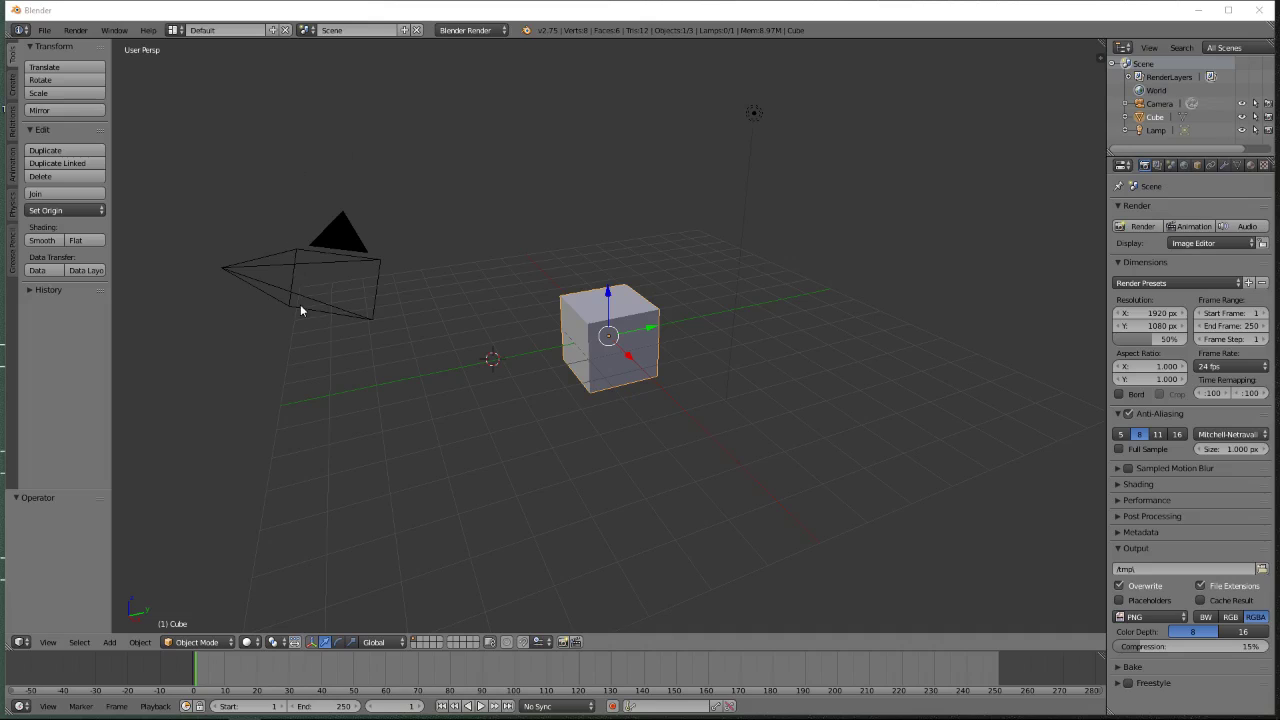
# Step: Select the lamp, the camera and the cube one after another, finishing with the cube selected
pyautogui.rightClick(753, 116)
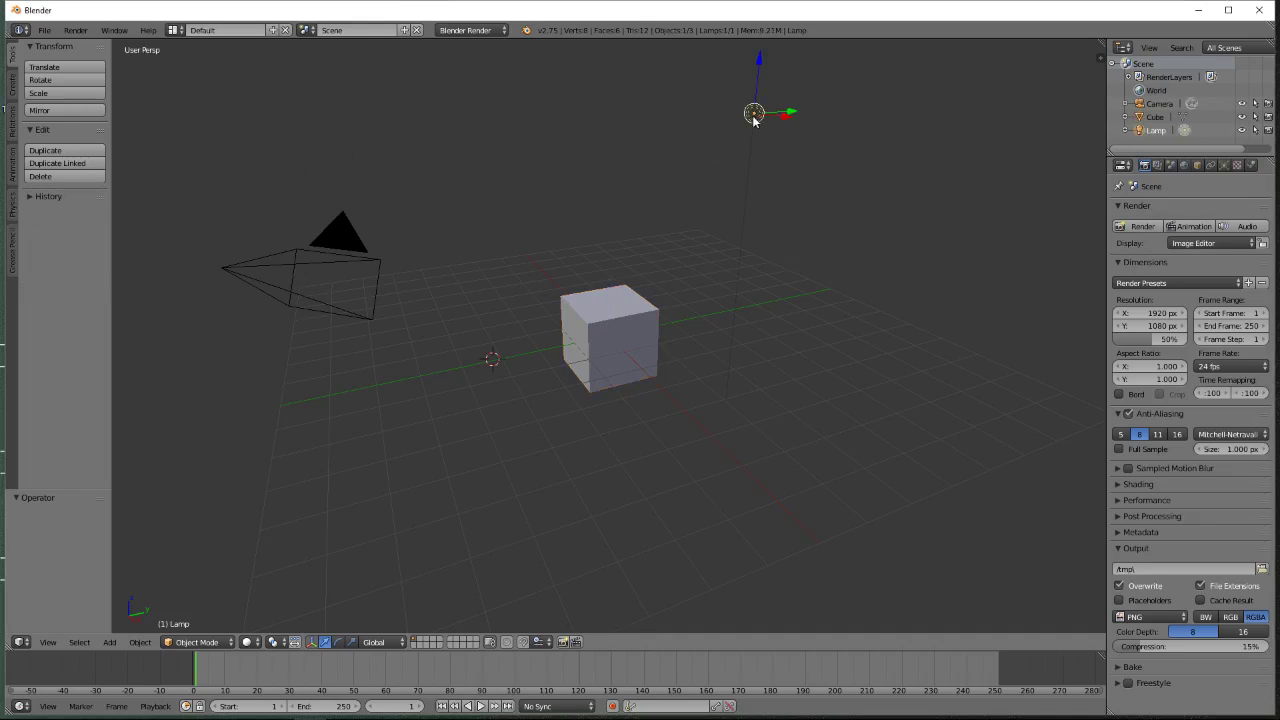
pyautogui.rightClick(306, 262)
pyautogui.rightClick(628, 352)
pyautogui.rightClick(753, 115)
pyautogui.rightClick(288, 250)
pyautogui.rightClick(620, 362)
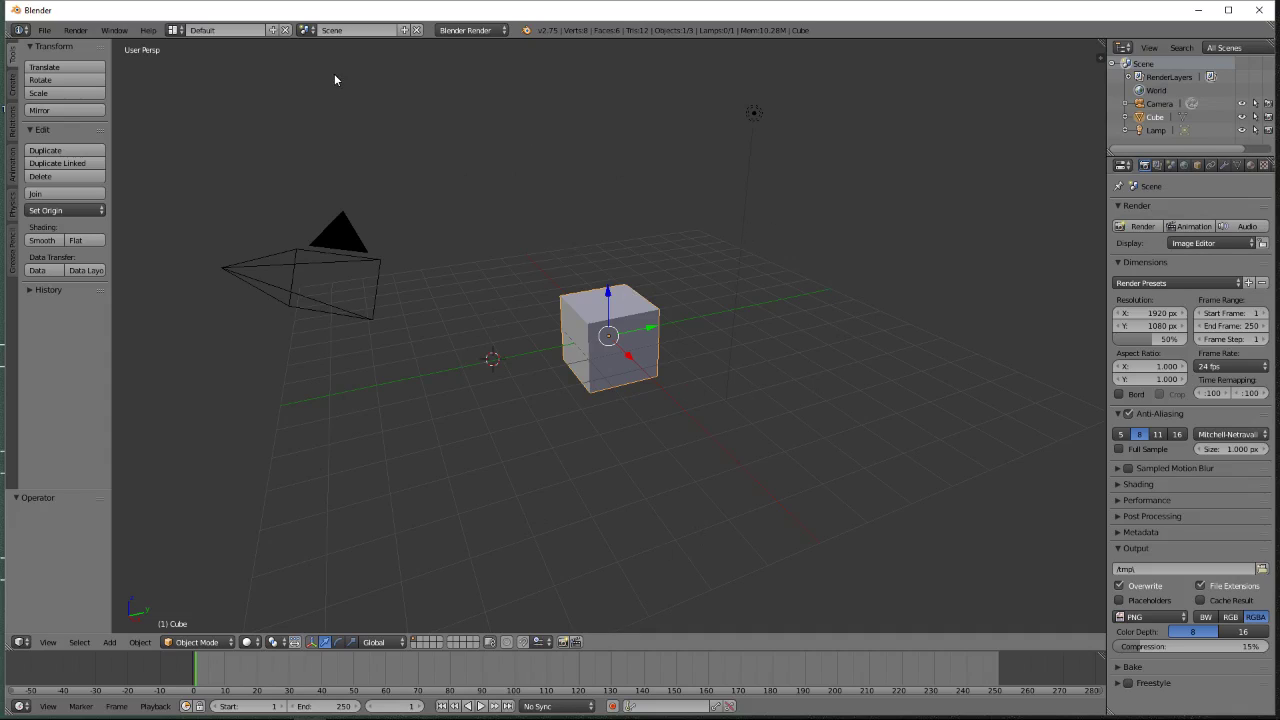
pyautogui.rightClick(337, 243)
pyautogui.rightClick(750, 113)
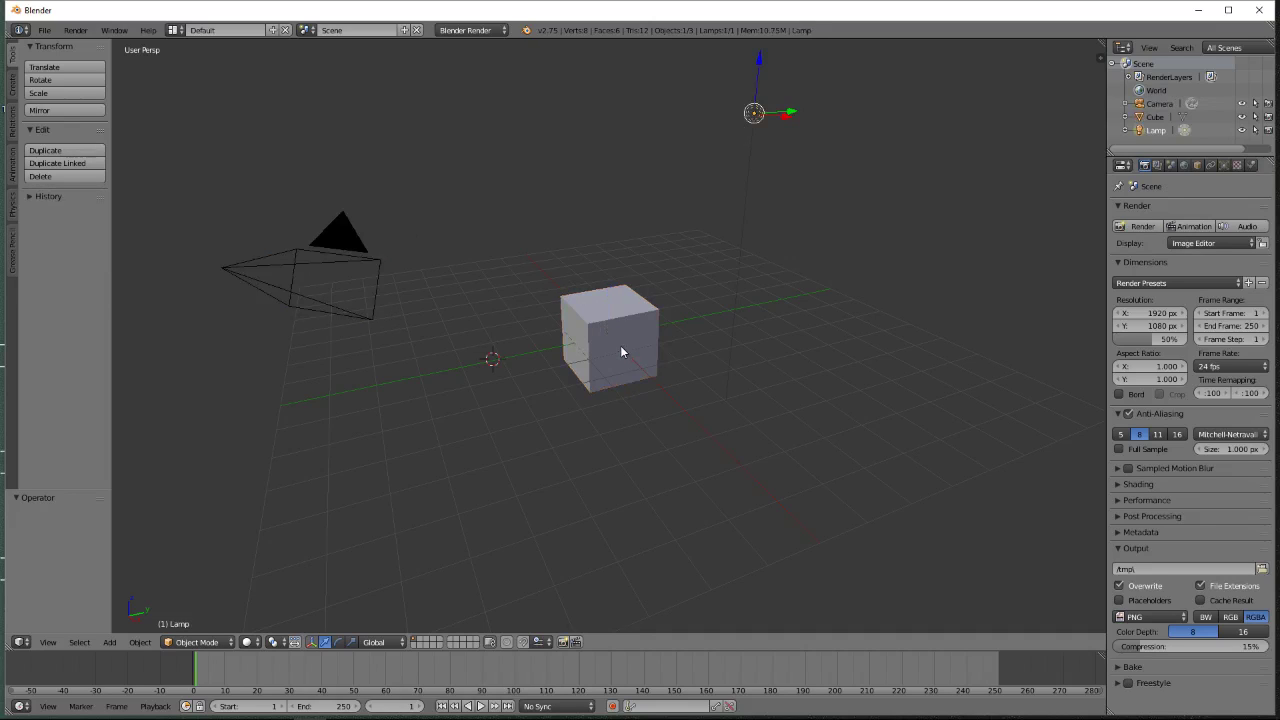
pyautogui.rightClick(620, 345)
# Step: Reposition the 3D cursor at various spots on the grid around the cube and on the cube itself
pyautogui.click(456, 292)
pyautogui.click(759, 317)
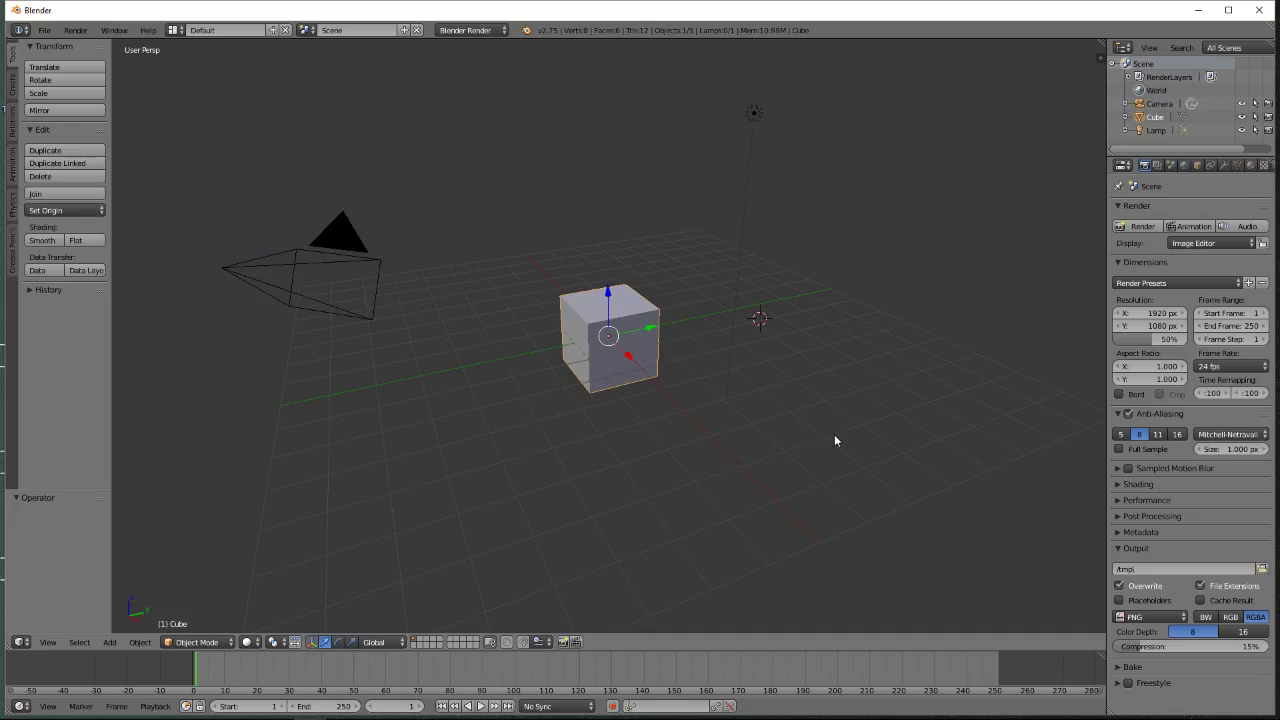
pyautogui.click(834, 435)
pyautogui.click(652, 537)
pyautogui.click(490, 415)
pyautogui.click(435, 272)
pyautogui.click(672, 234)
pyautogui.click(866, 334)
pyautogui.click(683, 429)
pyautogui.click(637, 257)
pyautogui.click(648, 436)
pyautogui.click(522, 357)
pyautogui.click(608, 336)
pyautogui.click(676, 256)
pyautogui.click(478, 316)
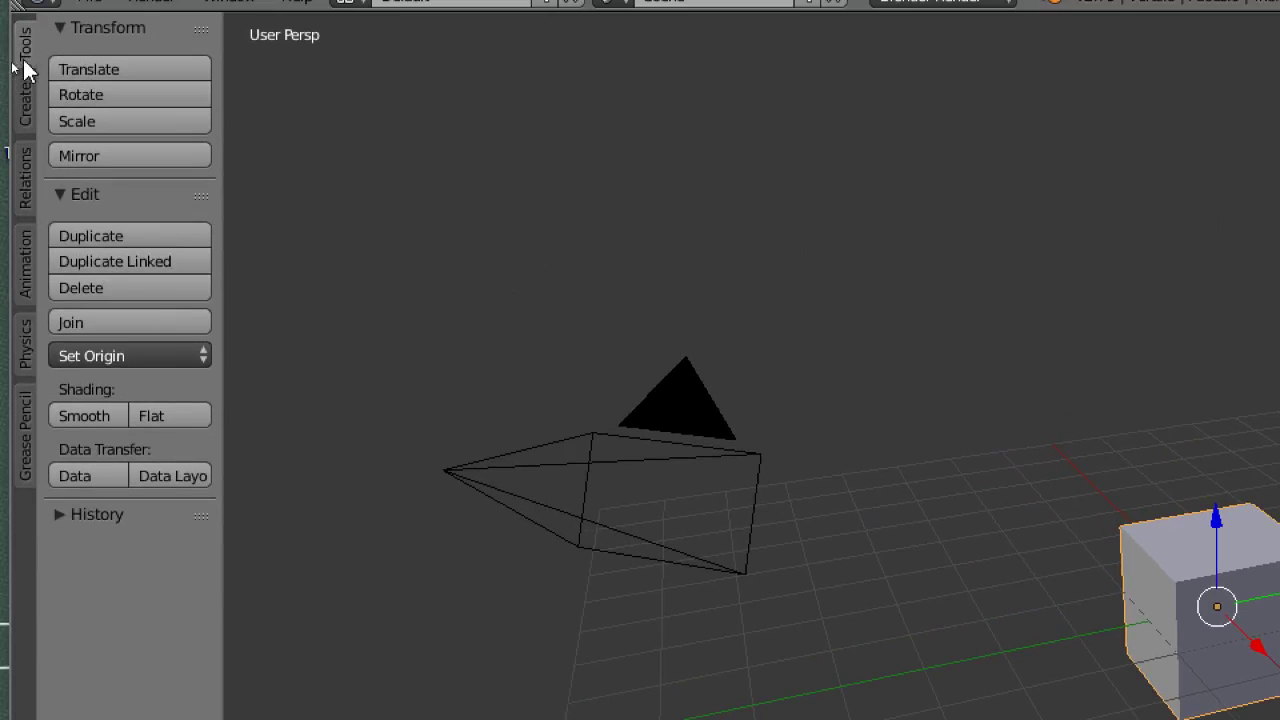
# Step: Add a cone at the 3D cursor behind the cube, and a UV sphere between the camera and the cube
pyautogui.click(22, 113)
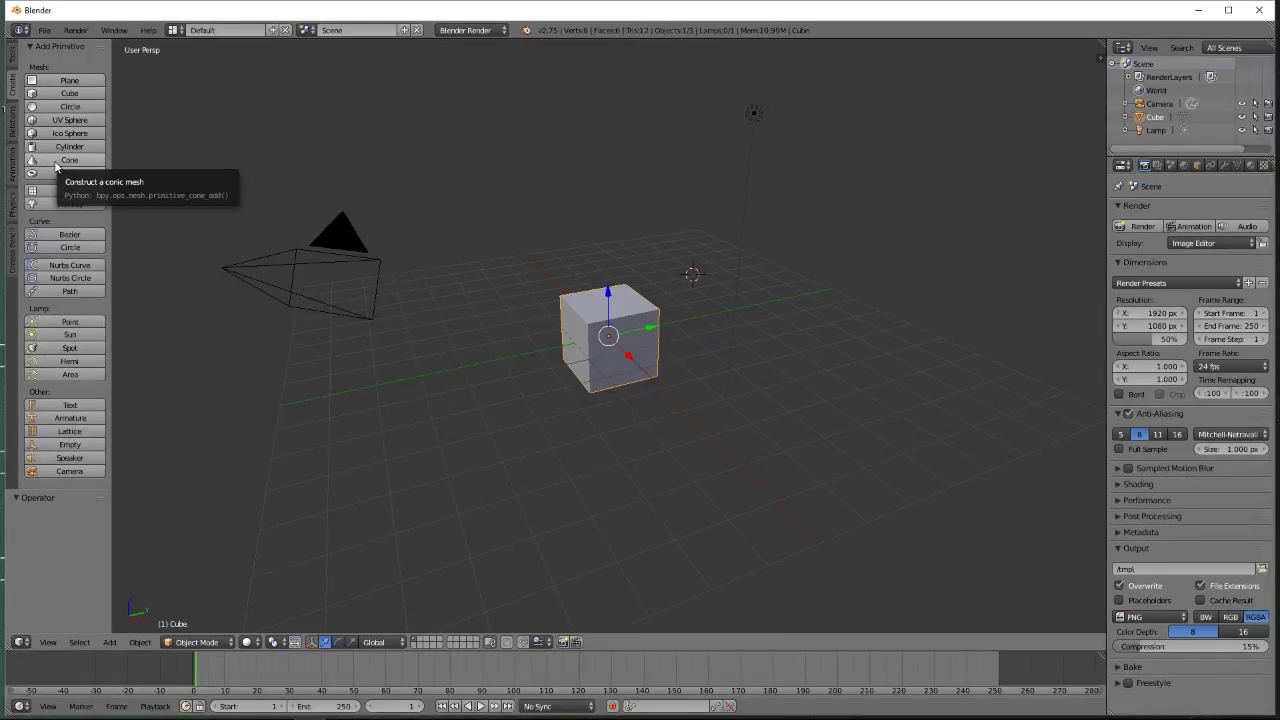
pyautogui.click(56, 163)
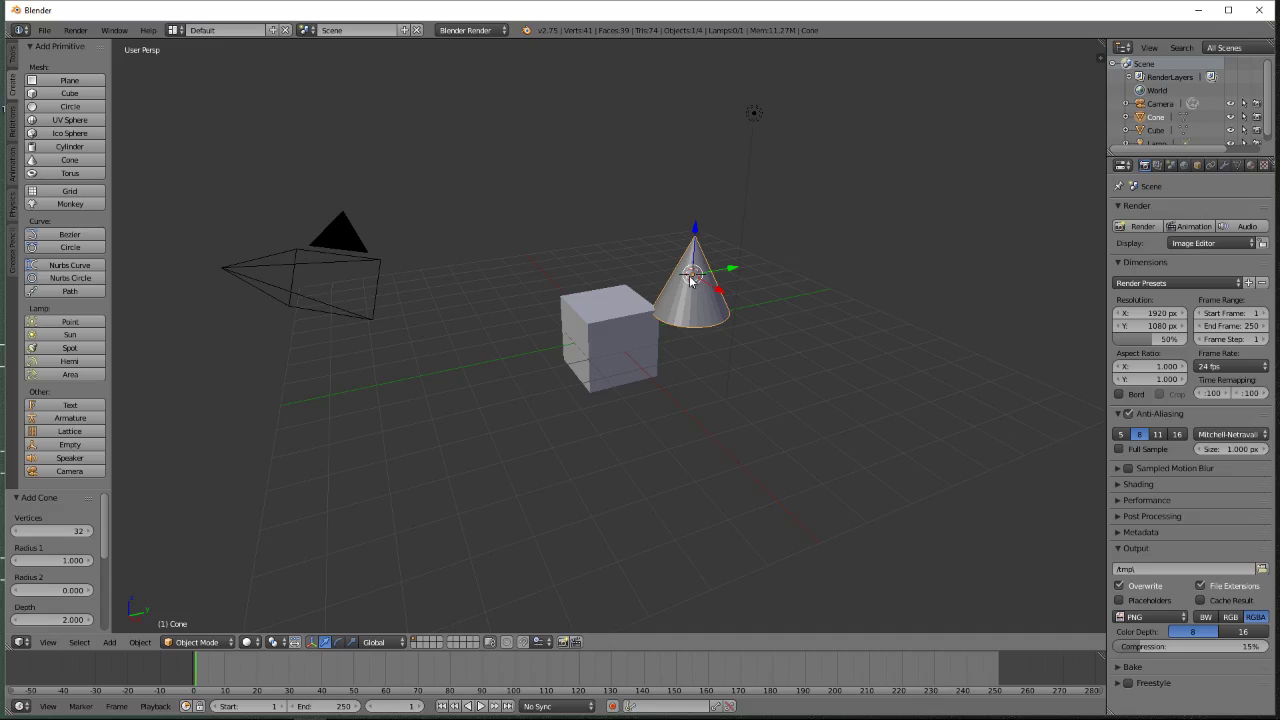
pyautogui.click(540, 443)
pyautogui.click(766, 424)
pyautogui.click(477, 338)
pyautogui.click(70, 121)
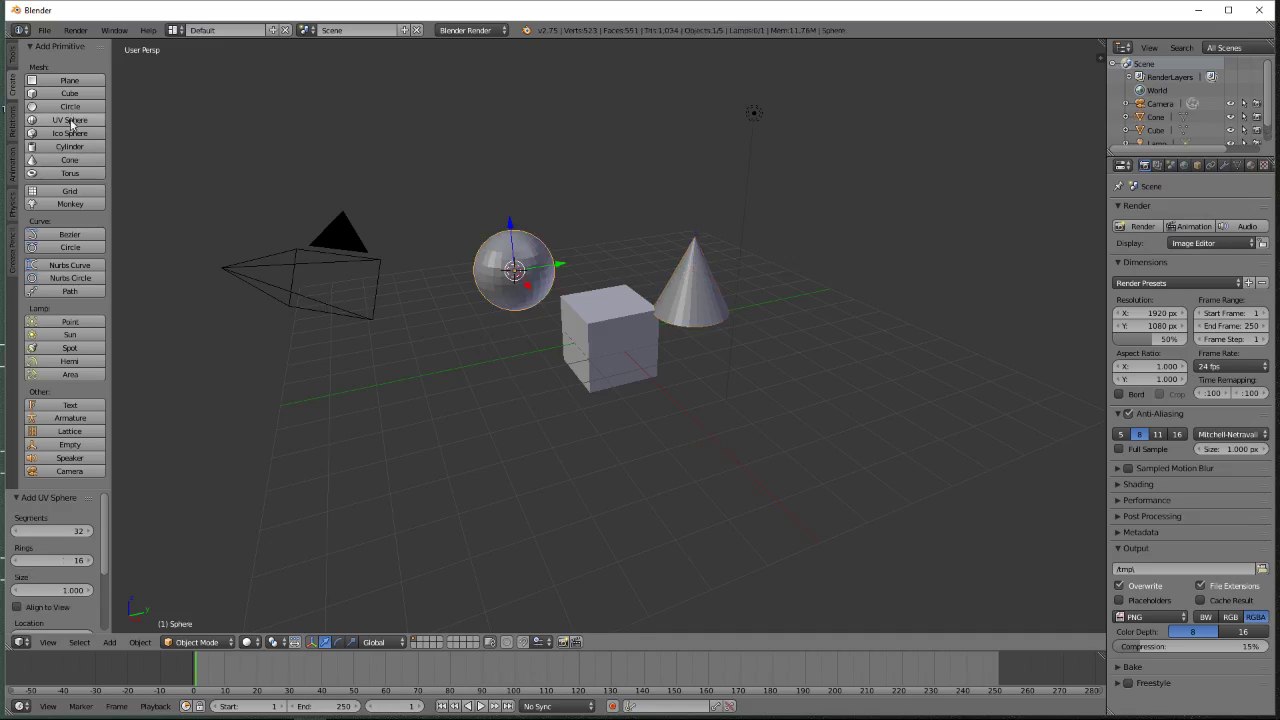
# Step: Add a cylinder at the near edge of the grid and two more cones on the side away from the camera
pyautogui.click(543, 530)
pyautogui.click(62, 150)
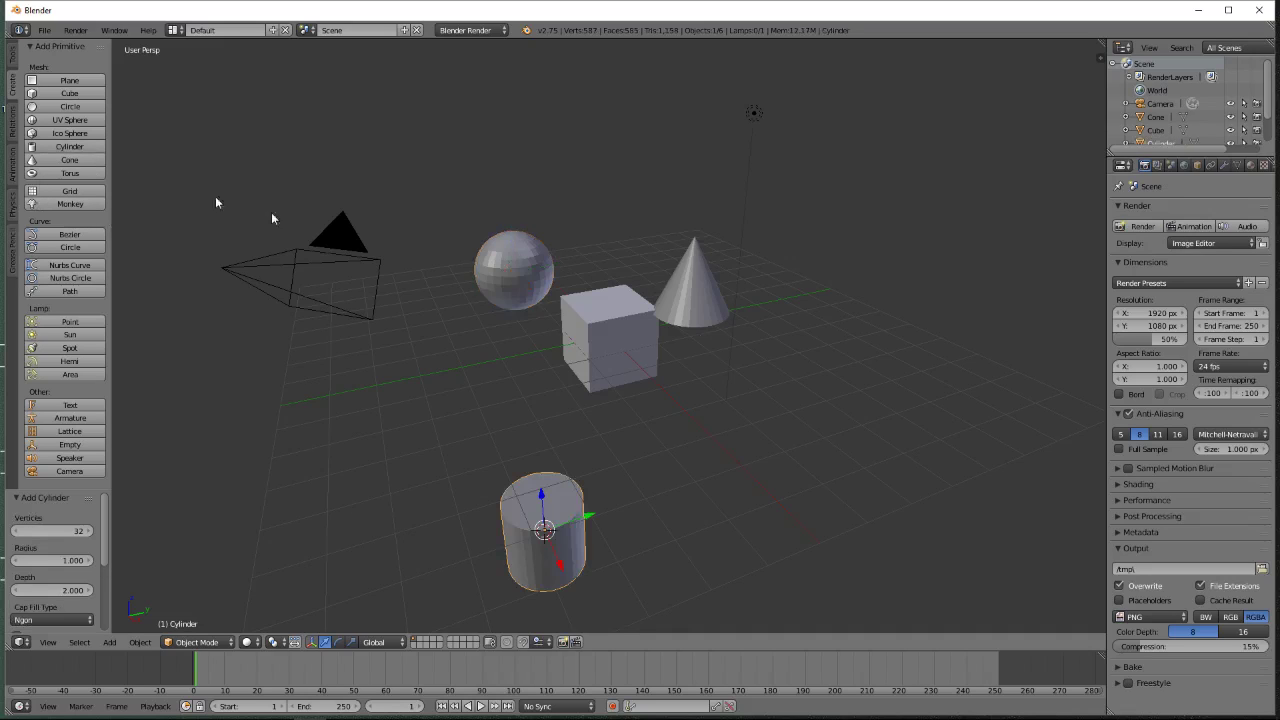
pyautogui.click(798, 416)
pyautogui.click(68, 160)
pyautogui.click(852, 299)
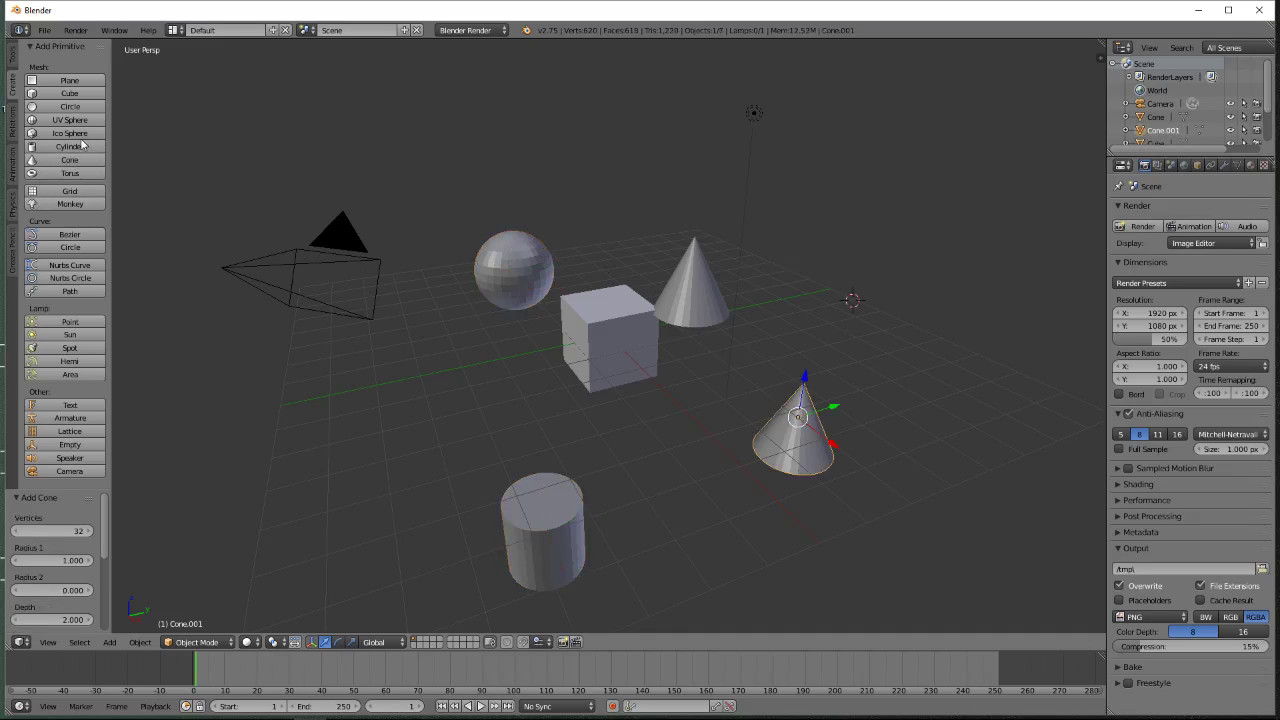
pyautogui.click(68, 160)
# Step: Add two cubes, one just beside the camera and one overlapping the lower front of the original cube
pyautogui.click(423, 356)
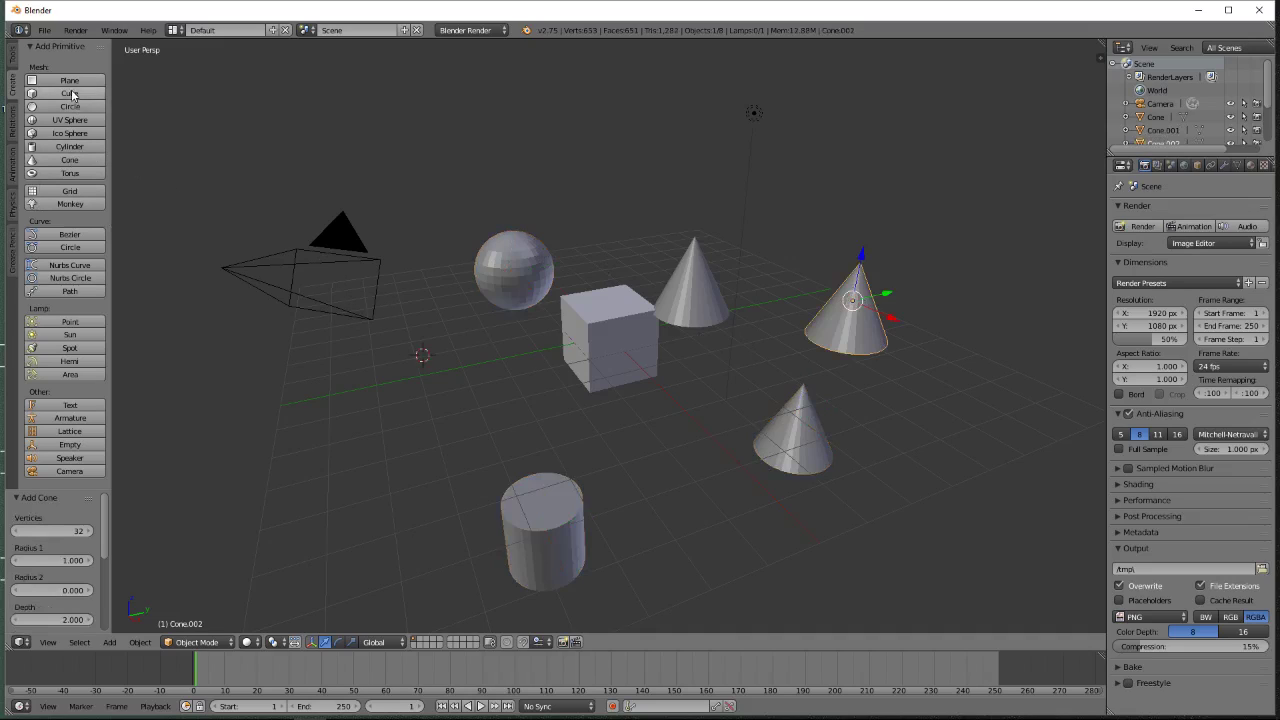
pyautogui.click(70, 93)
pyautogui.click(595, 381)
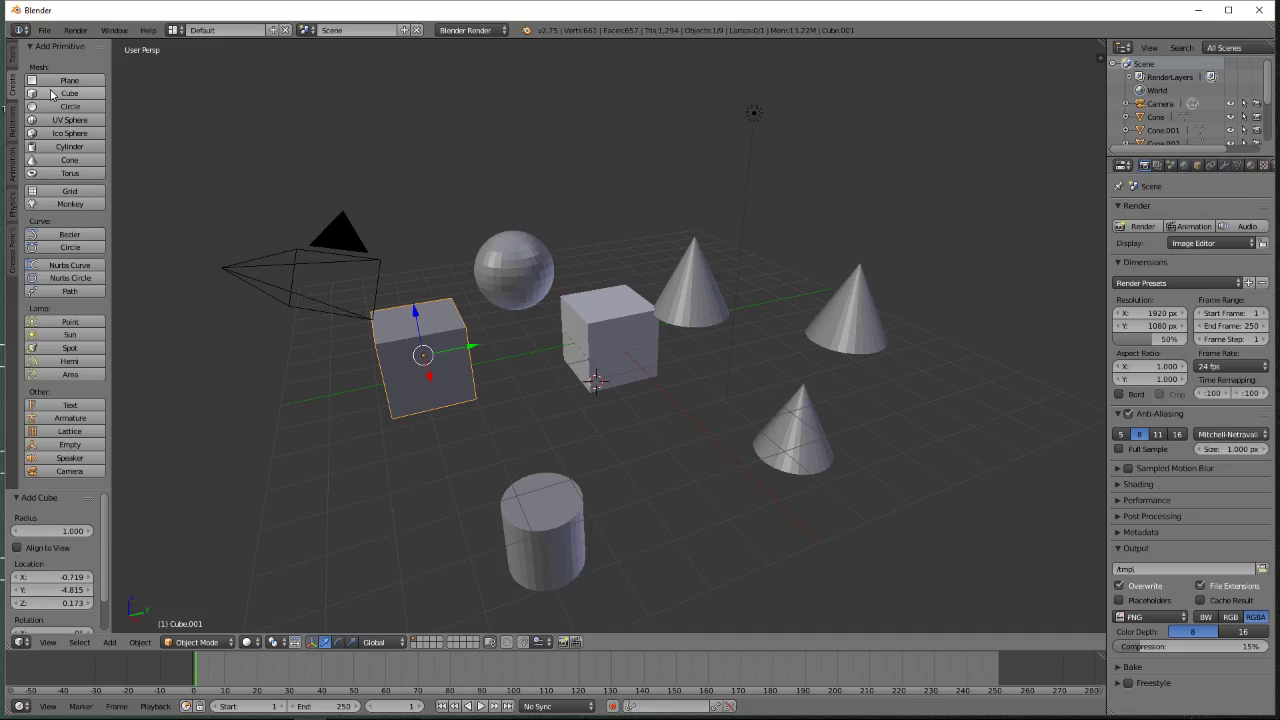
pyautogui.click(70, 93)
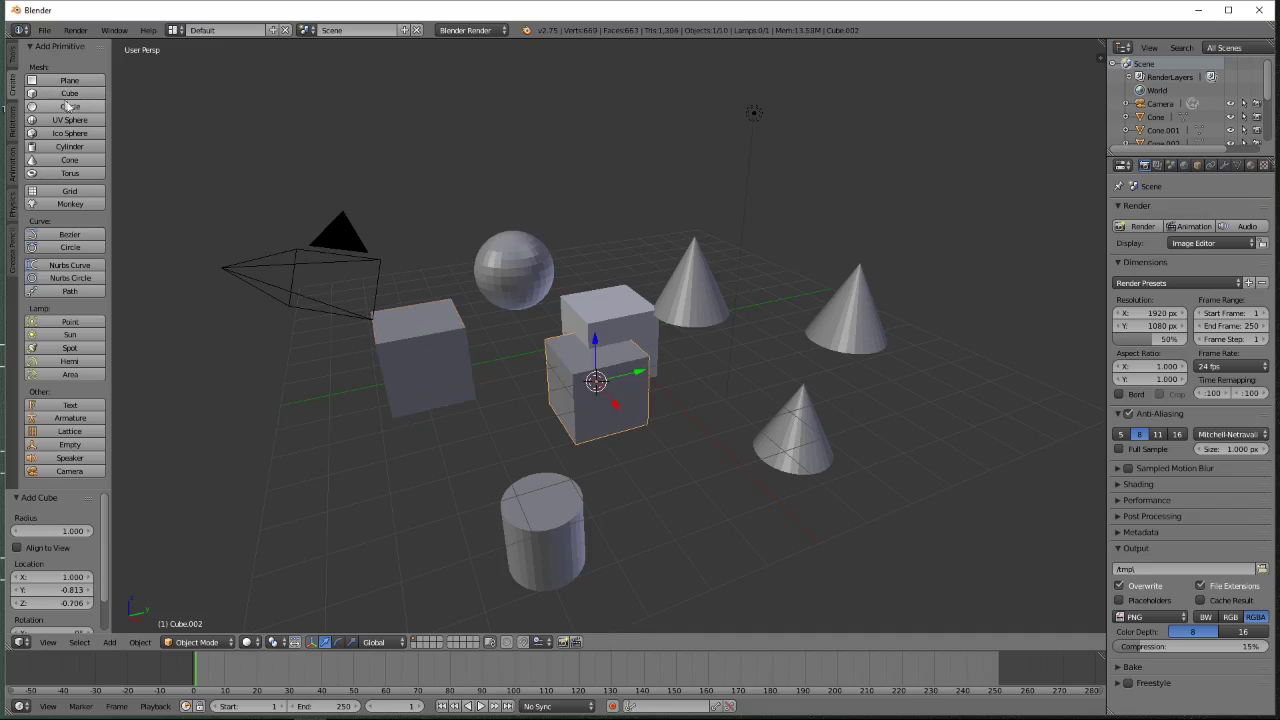
# Step: Add a mesh circle behind the original cube and a torus on the near side between the cylinder and the front cone
pyautogui.click(619, 259)
pyautogui.click(70, 106)
pyautogui.click(688, 494)
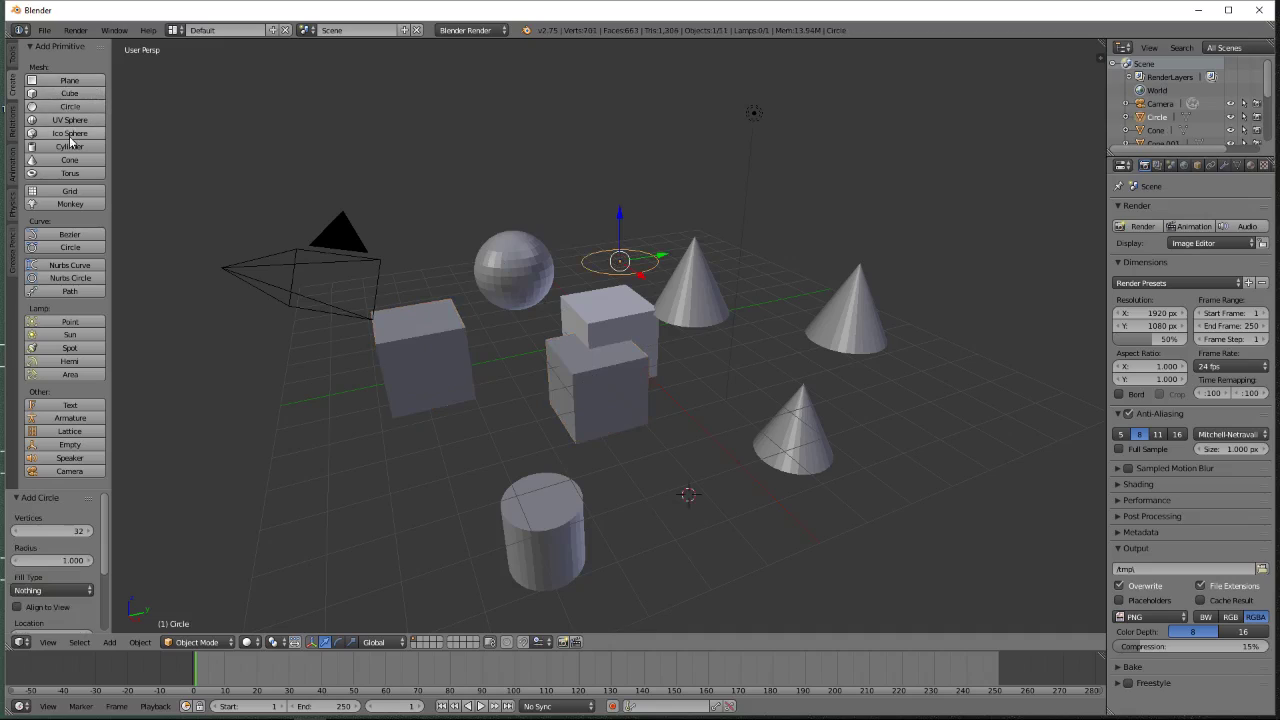
pyautogui.click(70, 173)
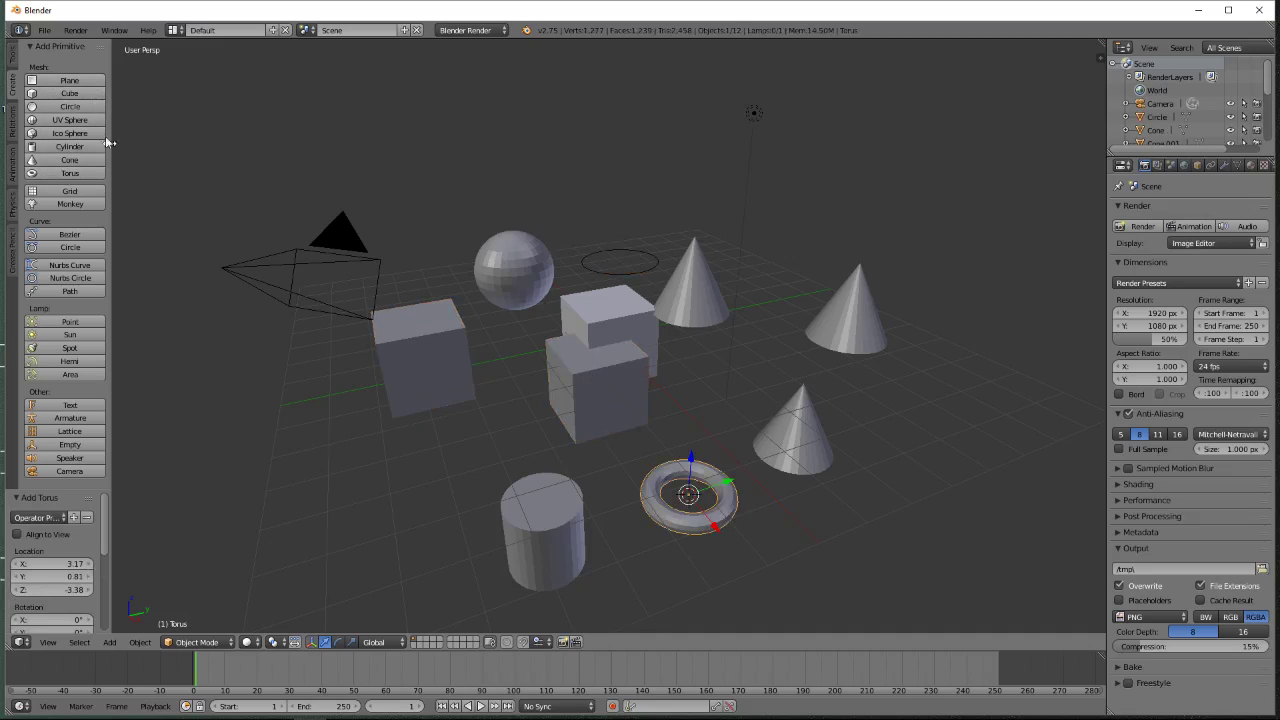
# Step: Add an ico sphere in the middle of the three cones and a second torus beside the farthest cone
pyautogui.click(711, 373)
pyautogui.click(70, 133)
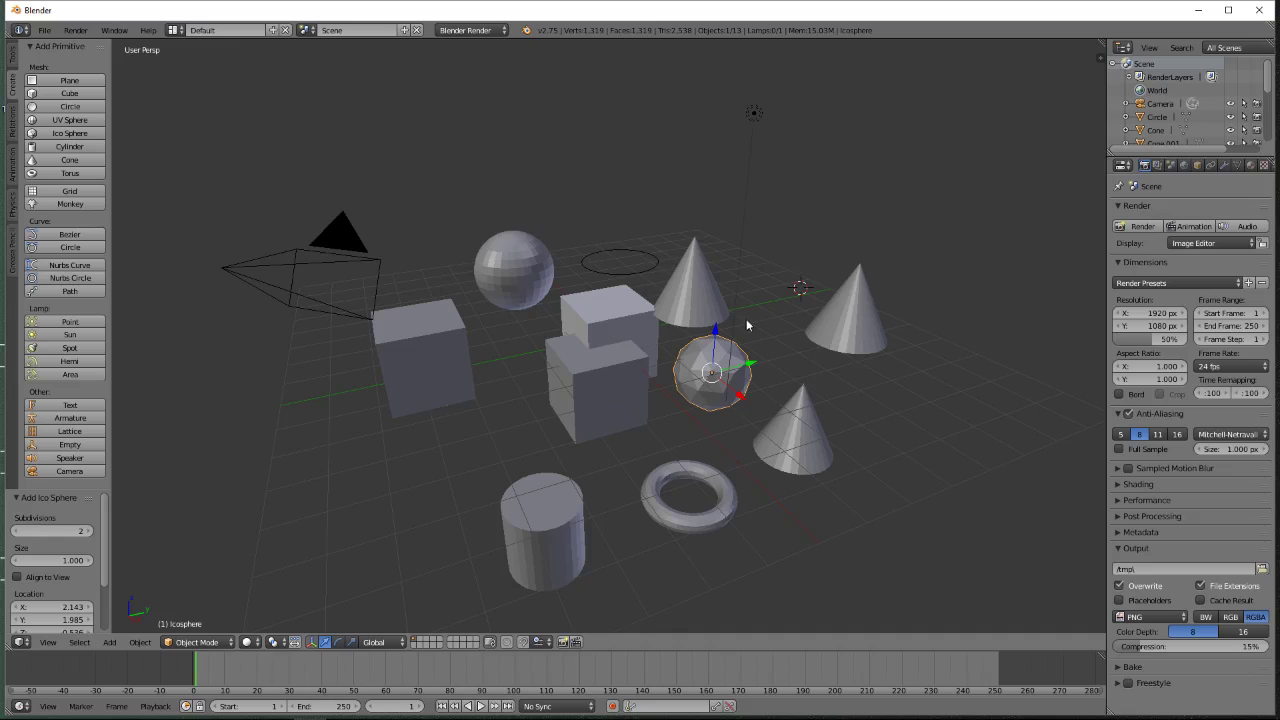
pyautogui.hotkey('shift', 'a')
pyautogui.moveTo(777, 332)
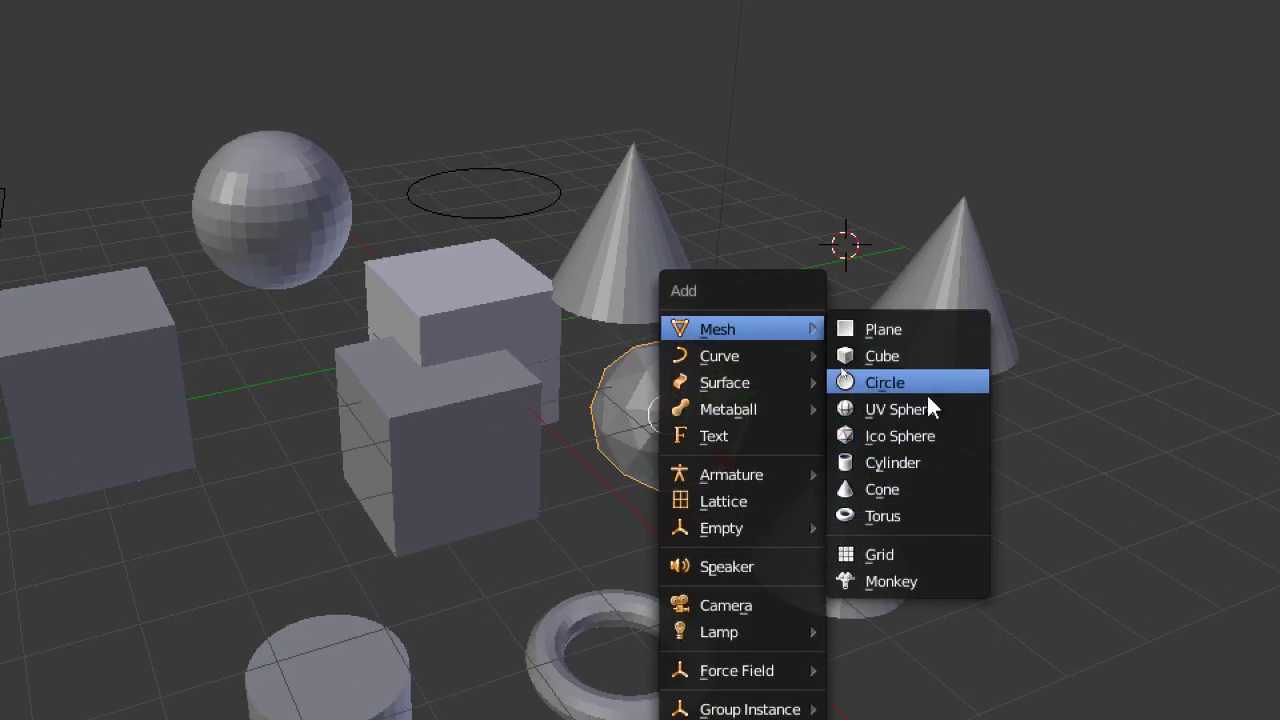
pyautogui.click(916, 516)
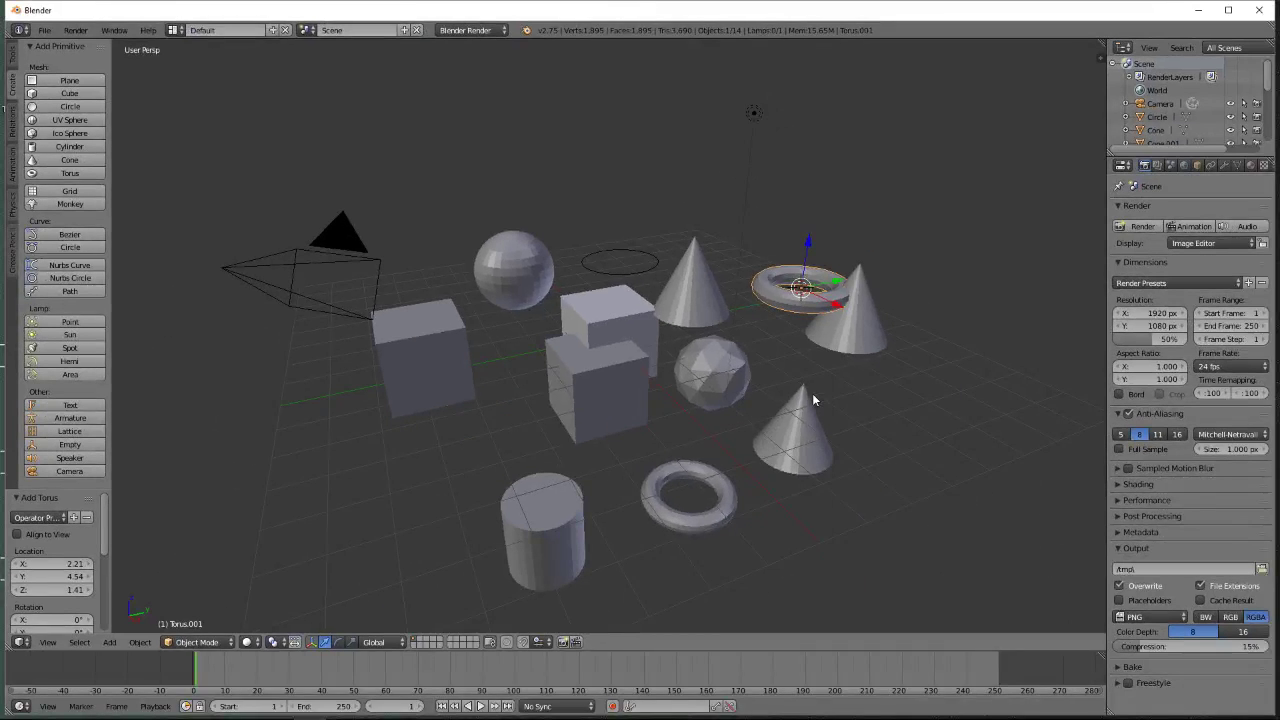
# Step: Add a UV sphere at the 3D cursor in the centre of the new torus
pyautogui.hotkey('shift', 'a')
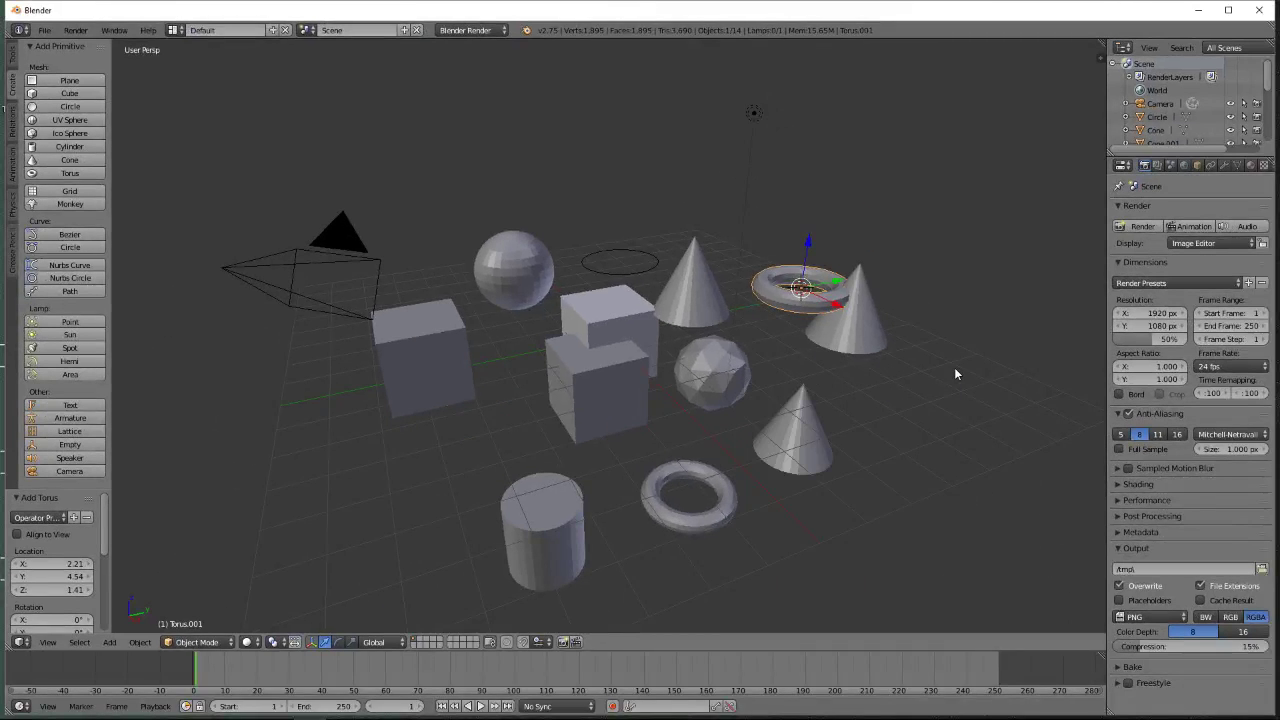
pyautogui.hotkey('shift', 'a')
pyautogui.hotkey('shift', 'a')
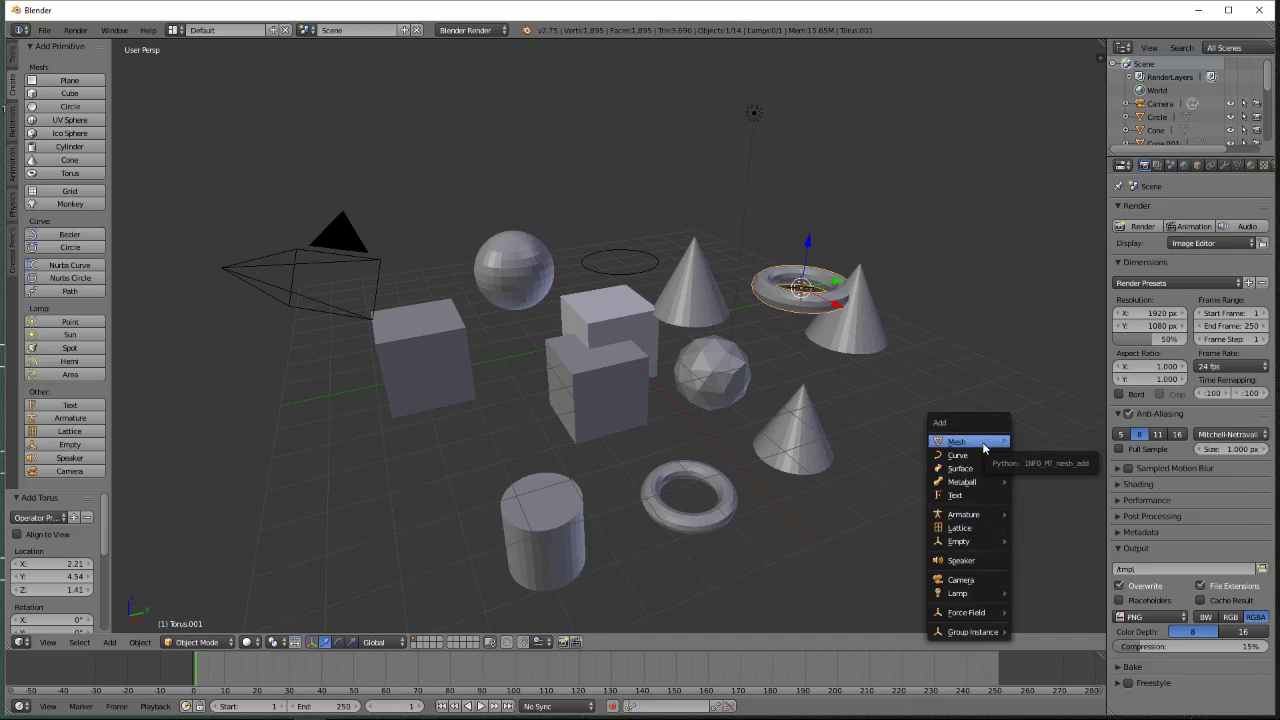
pyautogui.moveTo(983, 441)
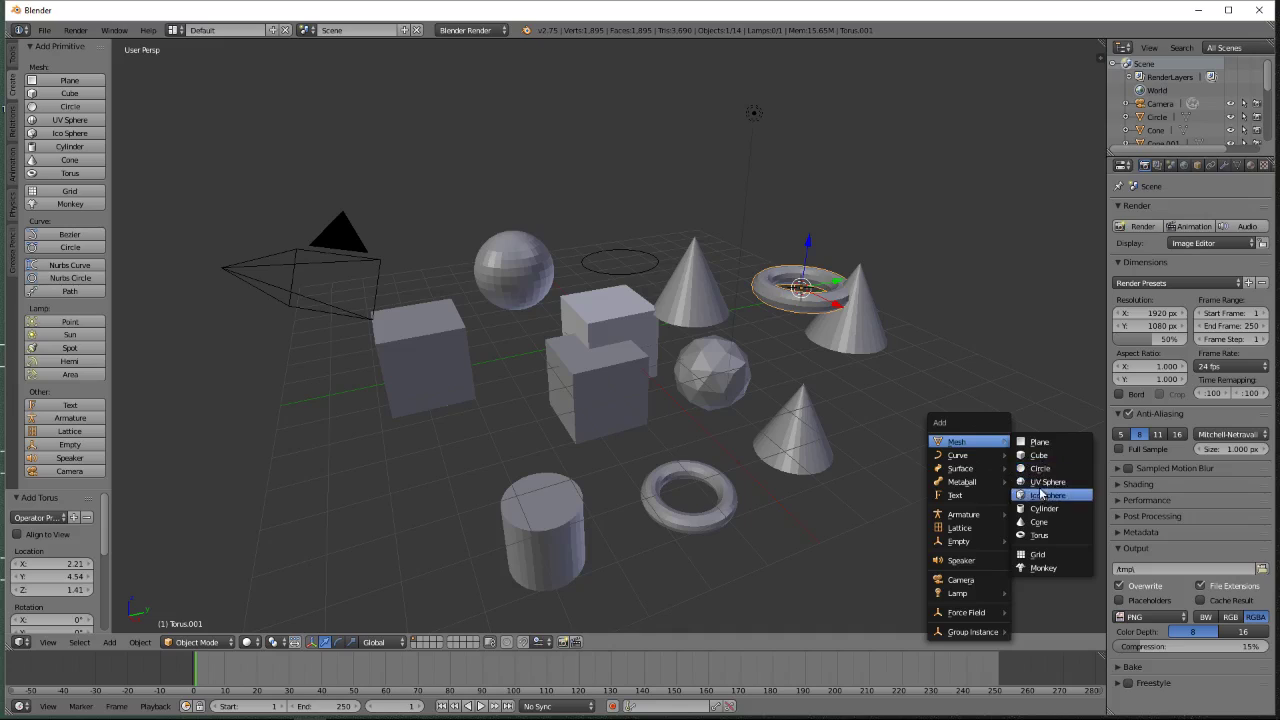
pyautogui.click(1040, 482)
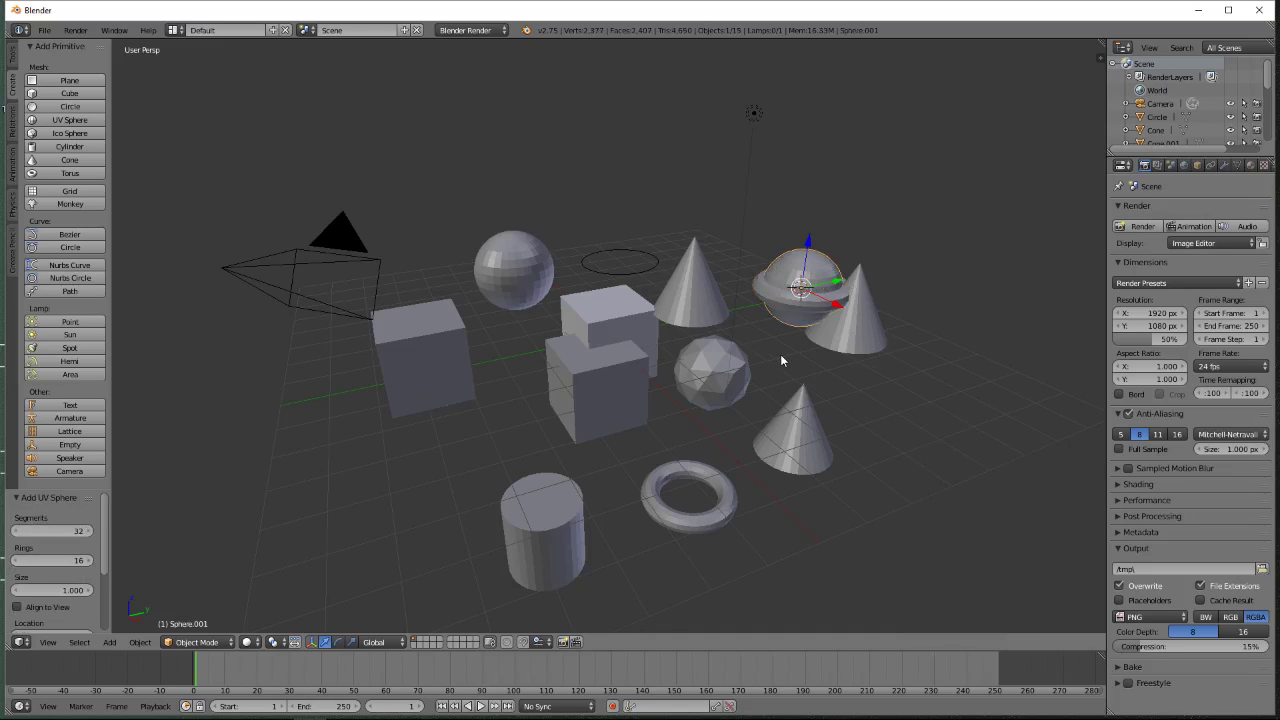
# Step: Place the 3D cursor between the lone UV sphere and the circle, and select each cone, ending on the one beside the ringed sphere
pyautogui.click(573, 252)
pyautogui.rightClick(697, 311)
pyautogui.rightClick(874, 342)
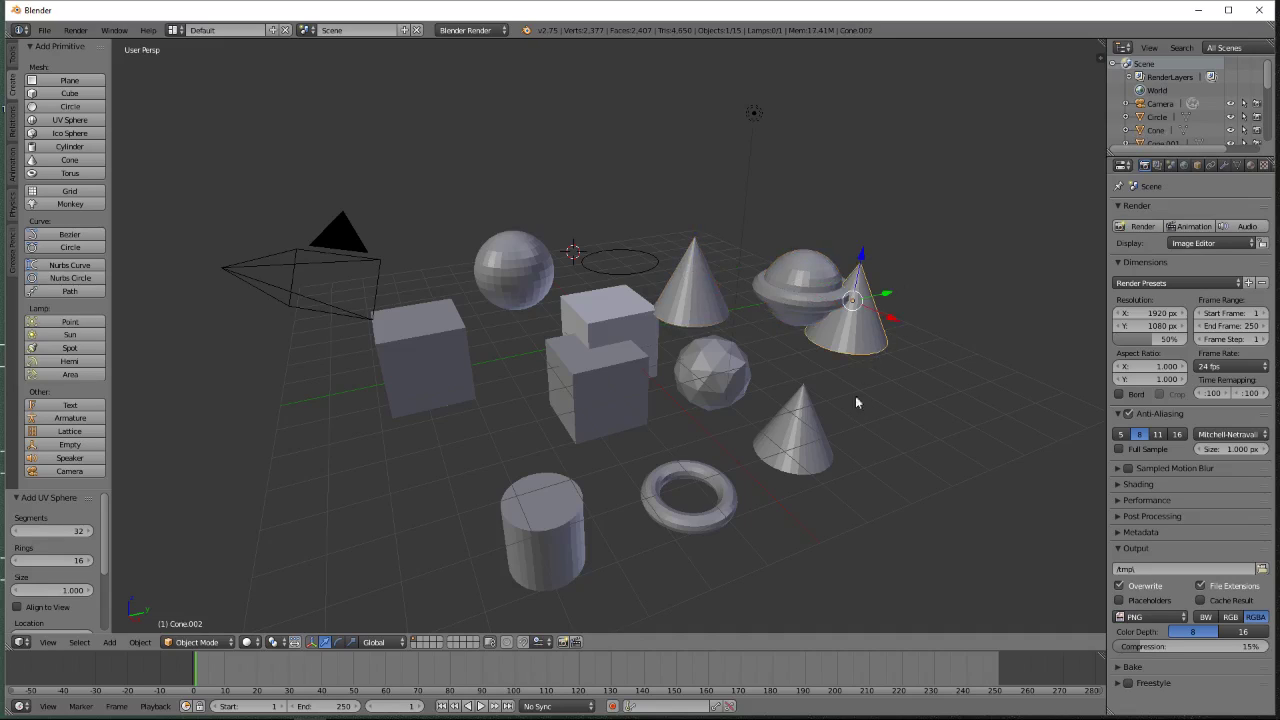
pyautogui.rightClick(813, 437)
pyautogui.rightClick(720, 322)
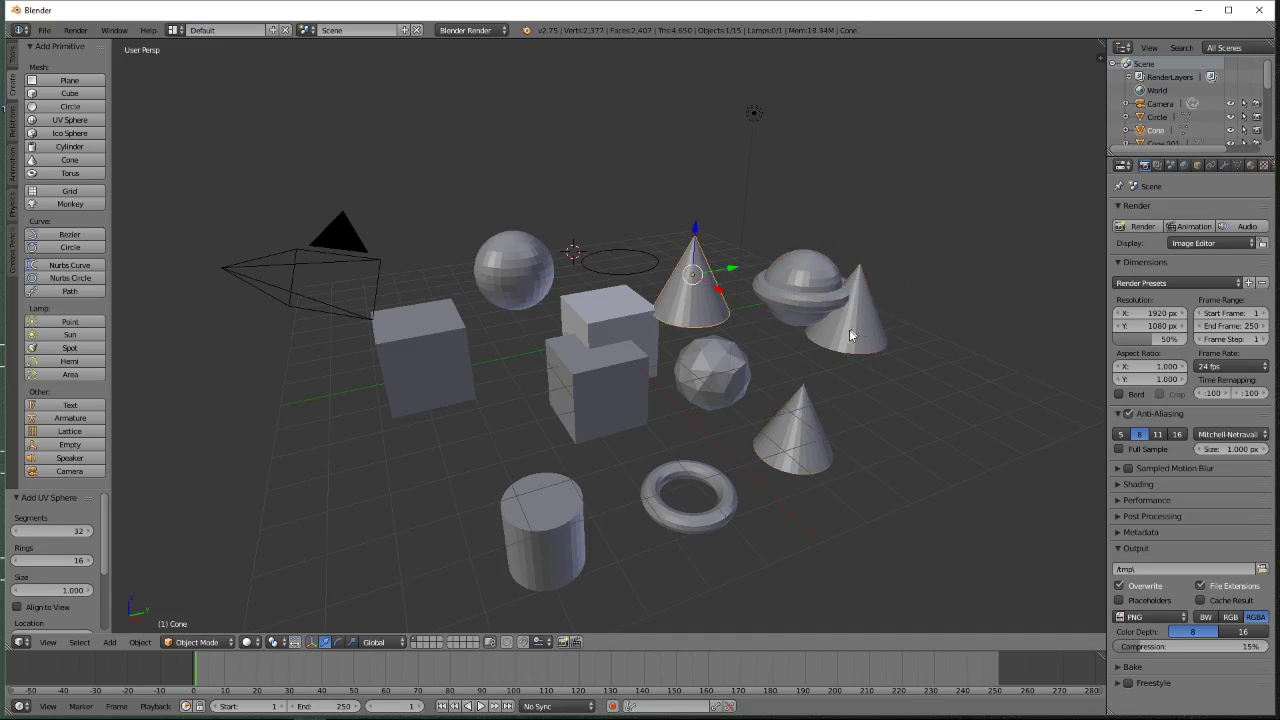
pyautogui.rightClick(849, 331)
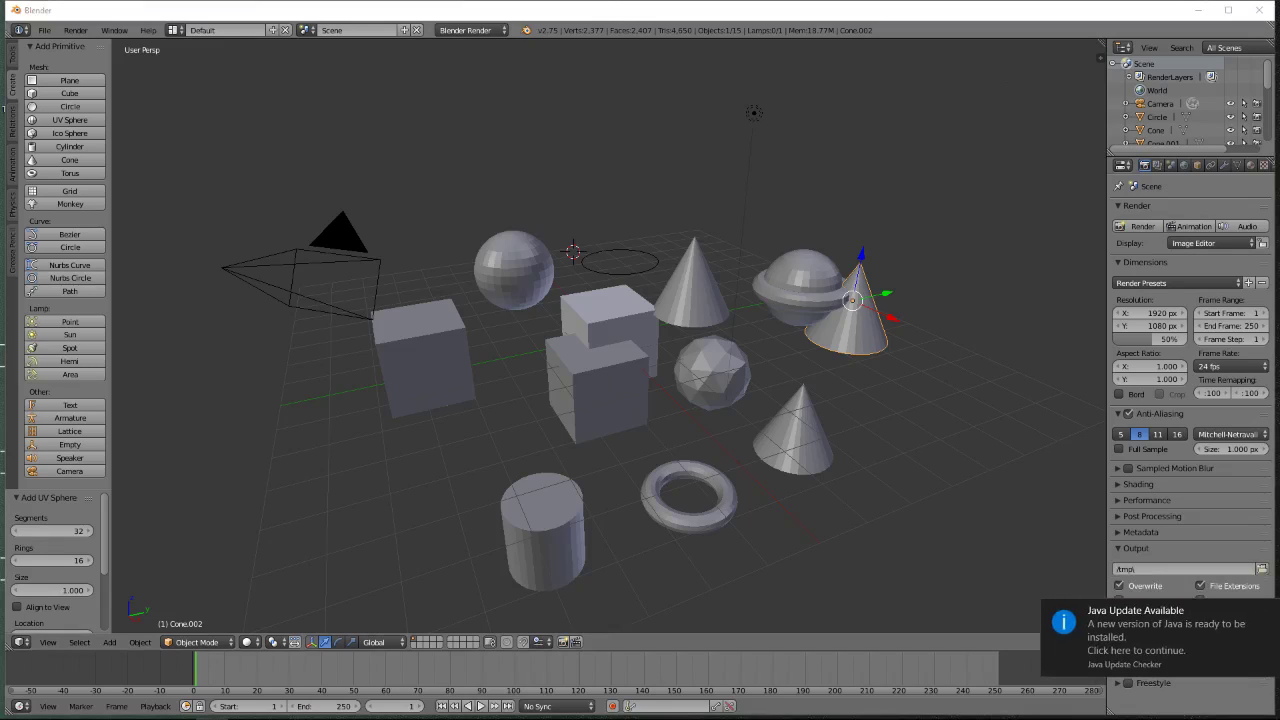
# Step: Dismiss the Java update notification, view the second scene layer and return to the first layer
pyautogui.click(1270, 613)
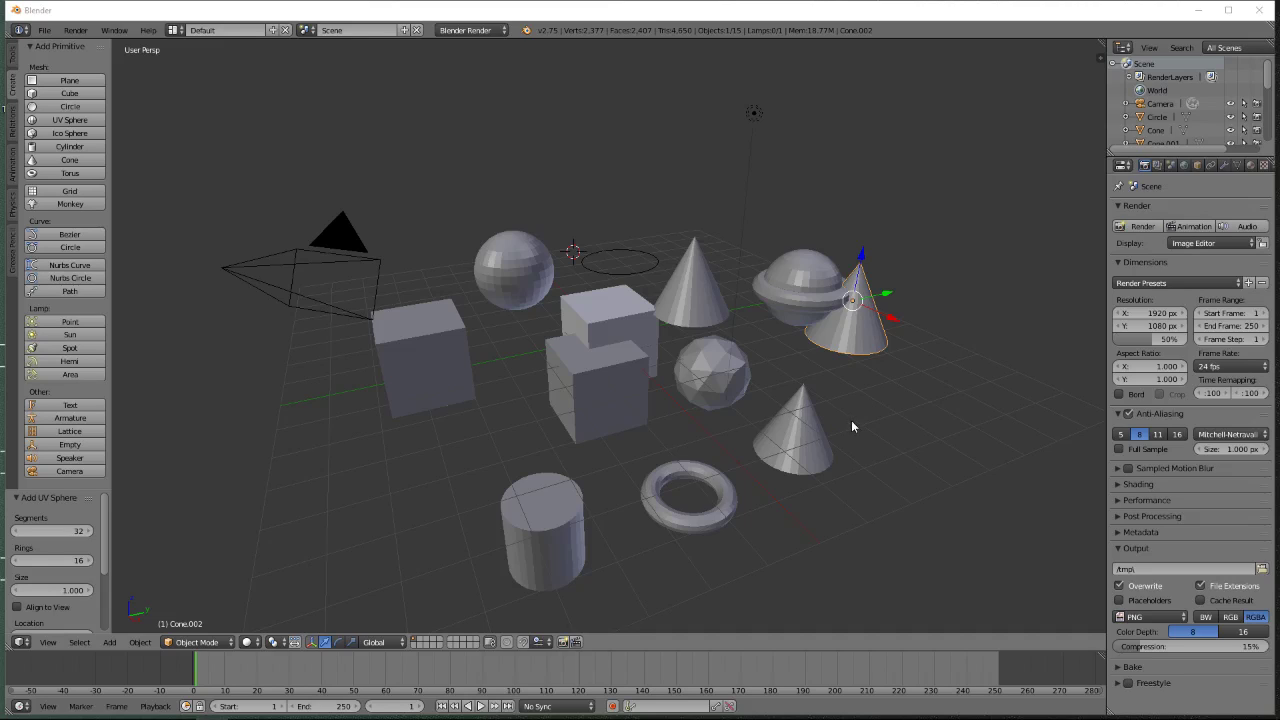
pyautogui.click(420, 644)
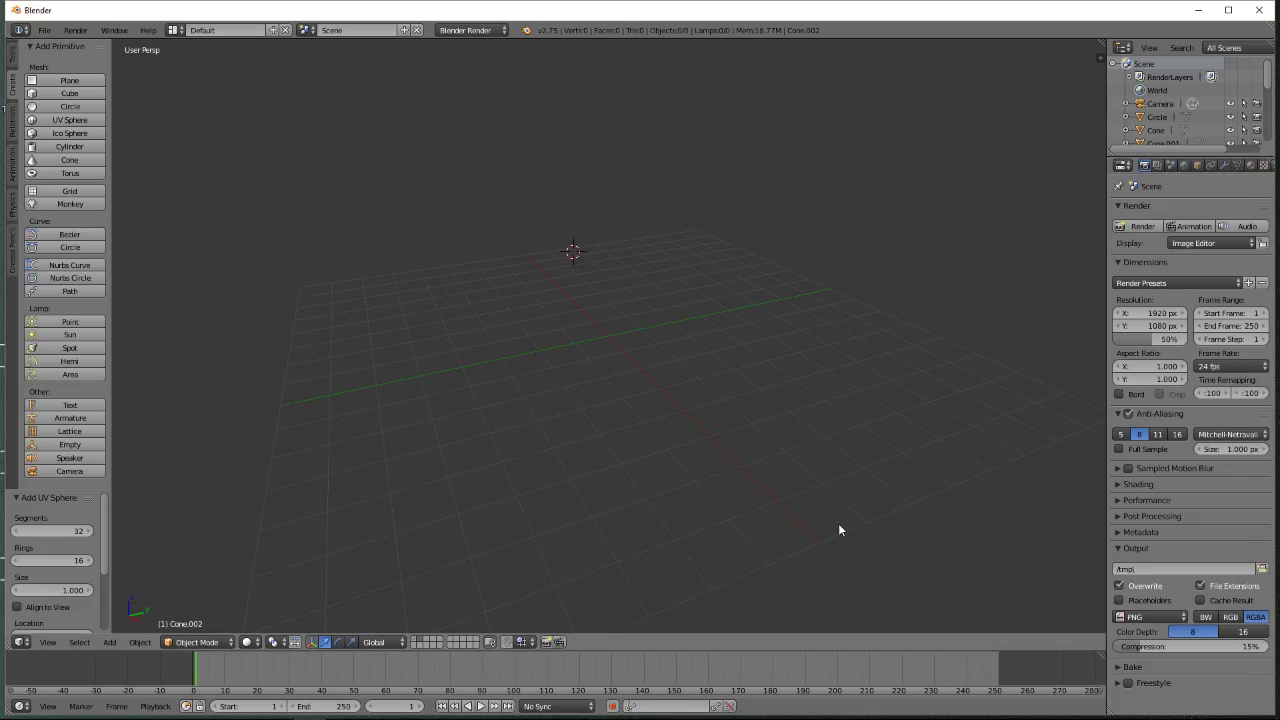
pyautogui.click(414, 642)
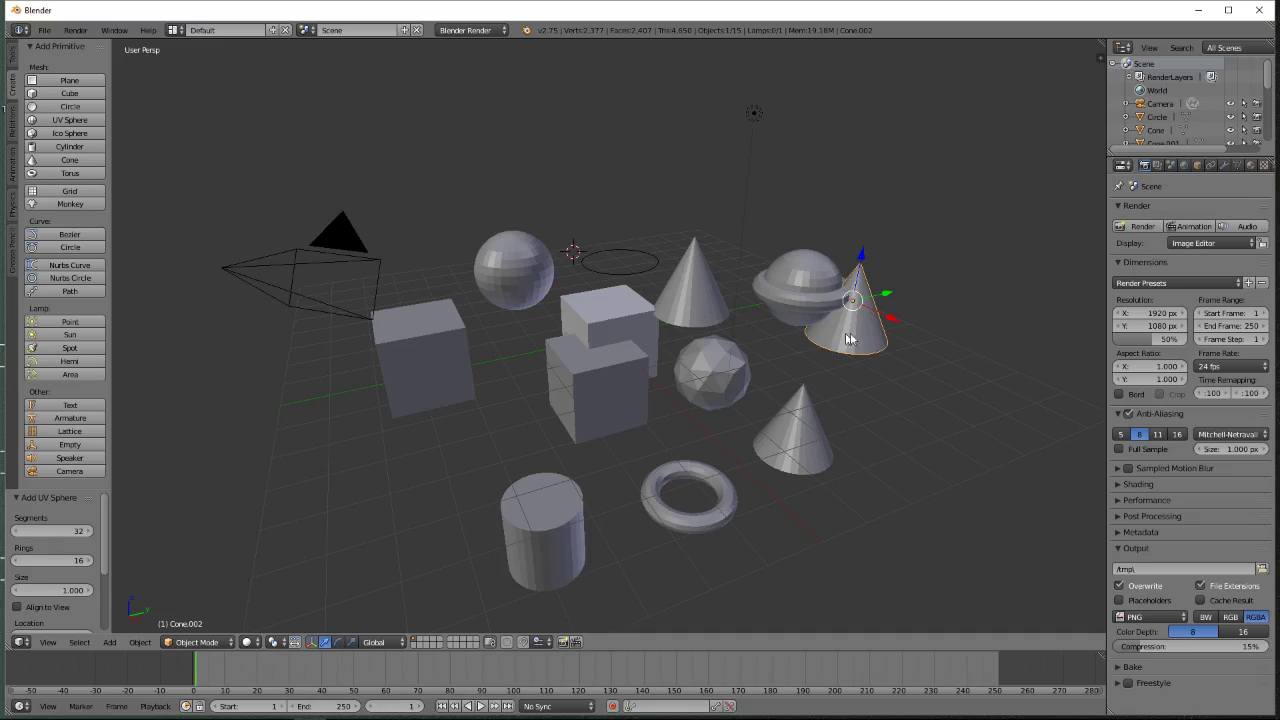
# Step: Move the three cones one by one to the second layer and place the 3D cursor on the empty grid beyond the ico sphere
pyautogui.press('m')
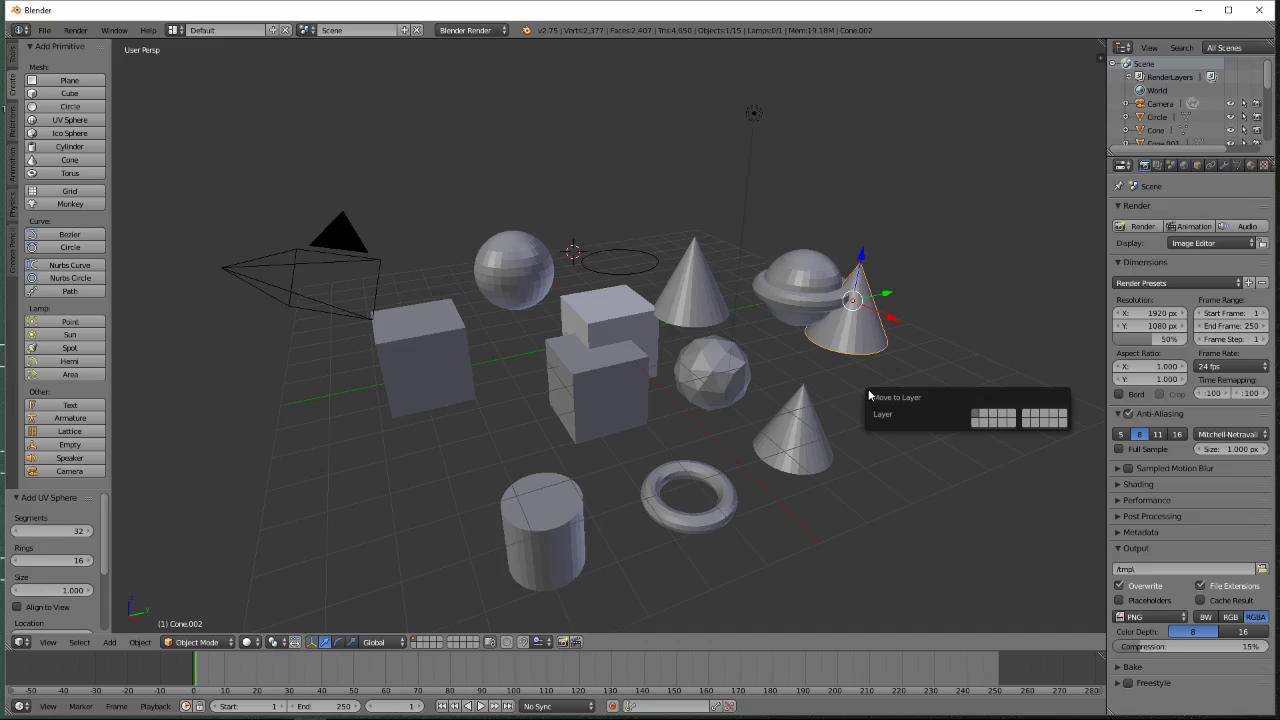
pyautogui.click(985, 417)
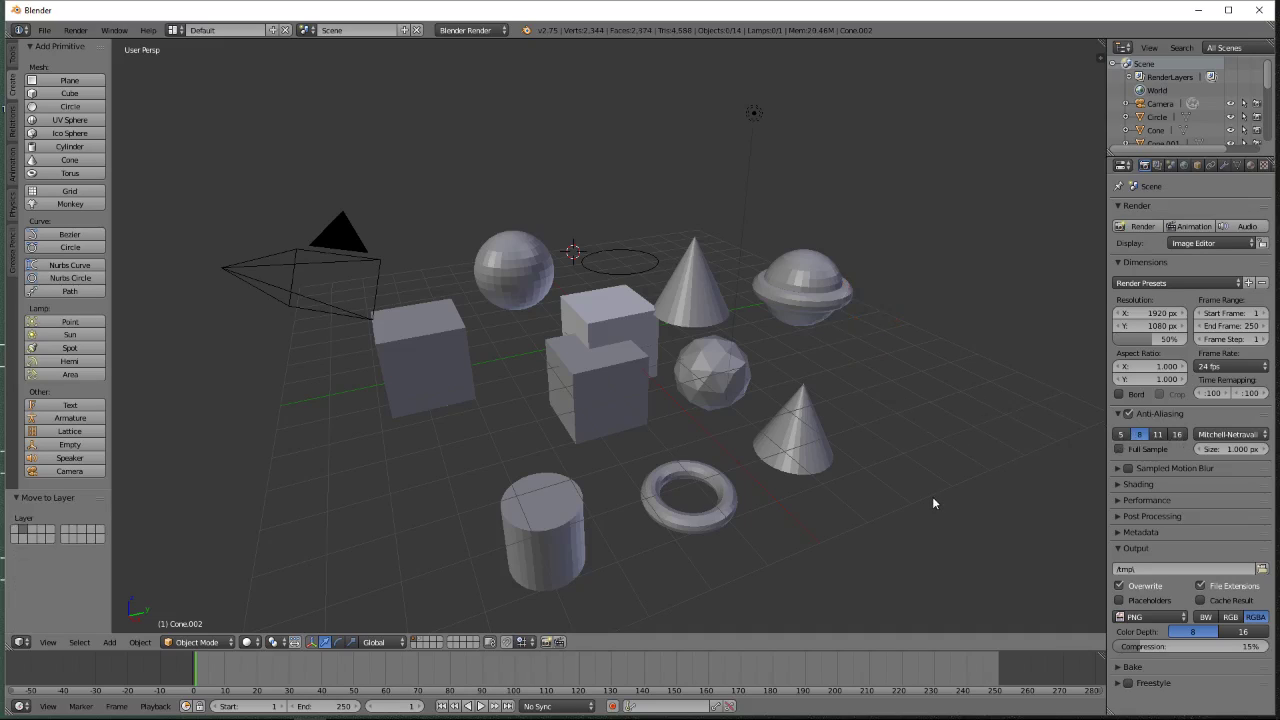
pyautogui.rightClick(686, 291)
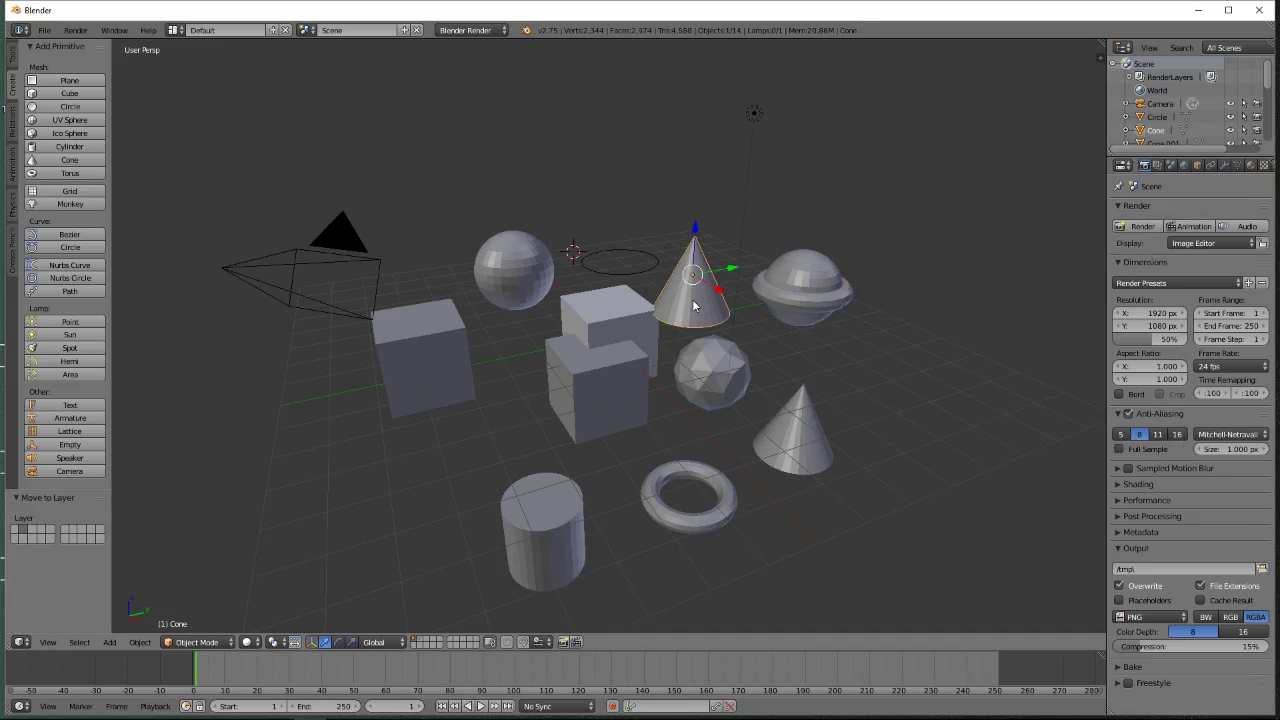
pyautogui.press('m')
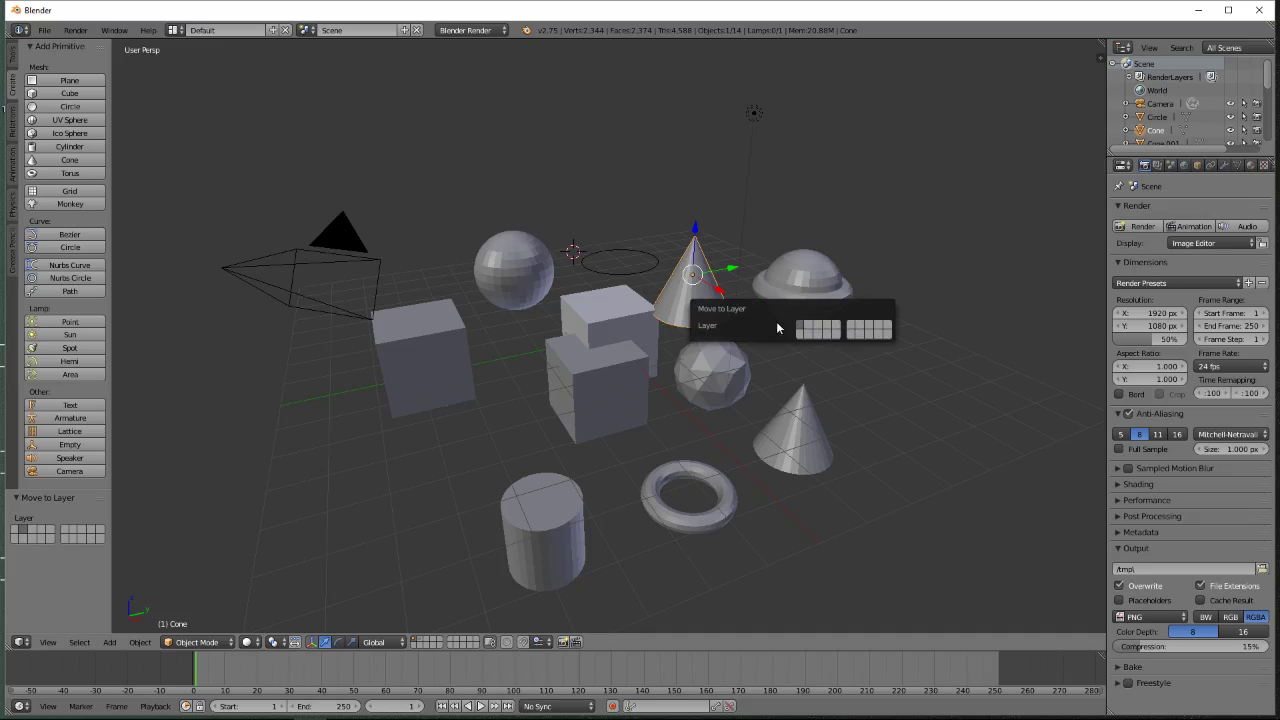
pyautogui.click(811, 328)
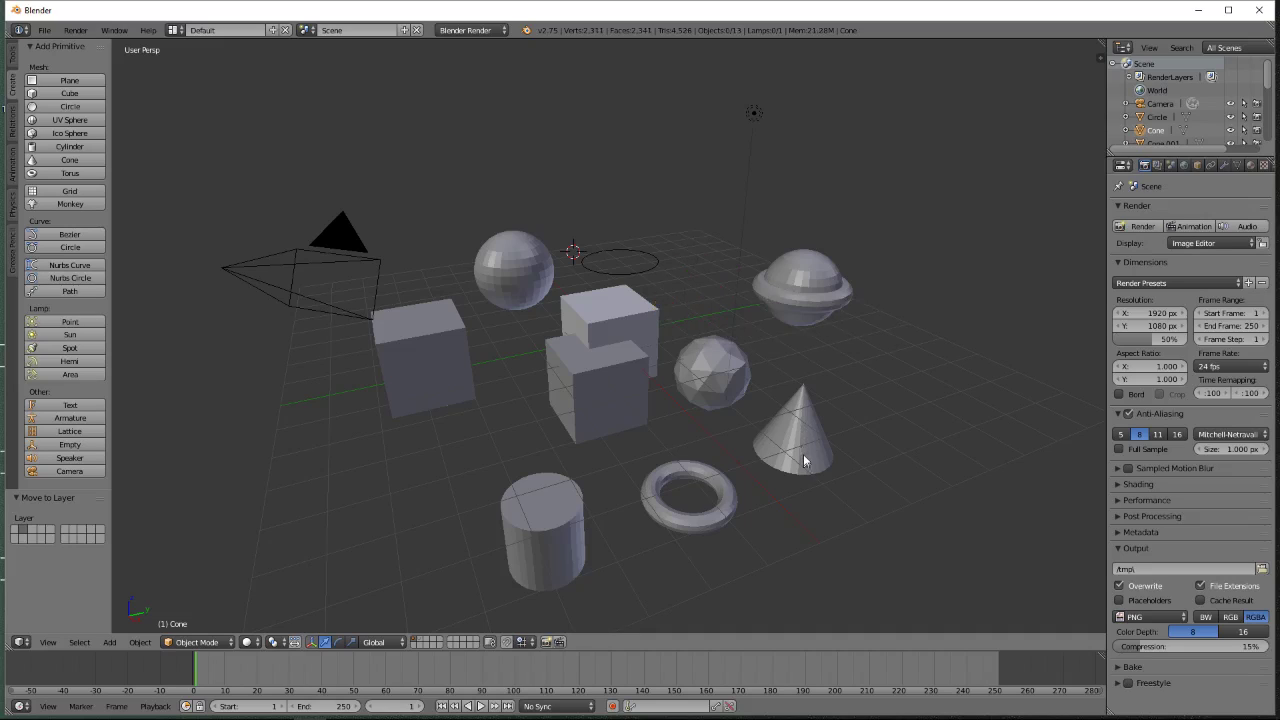
pyautogui.rightClick(804, 428)
pyautogui.press('m')
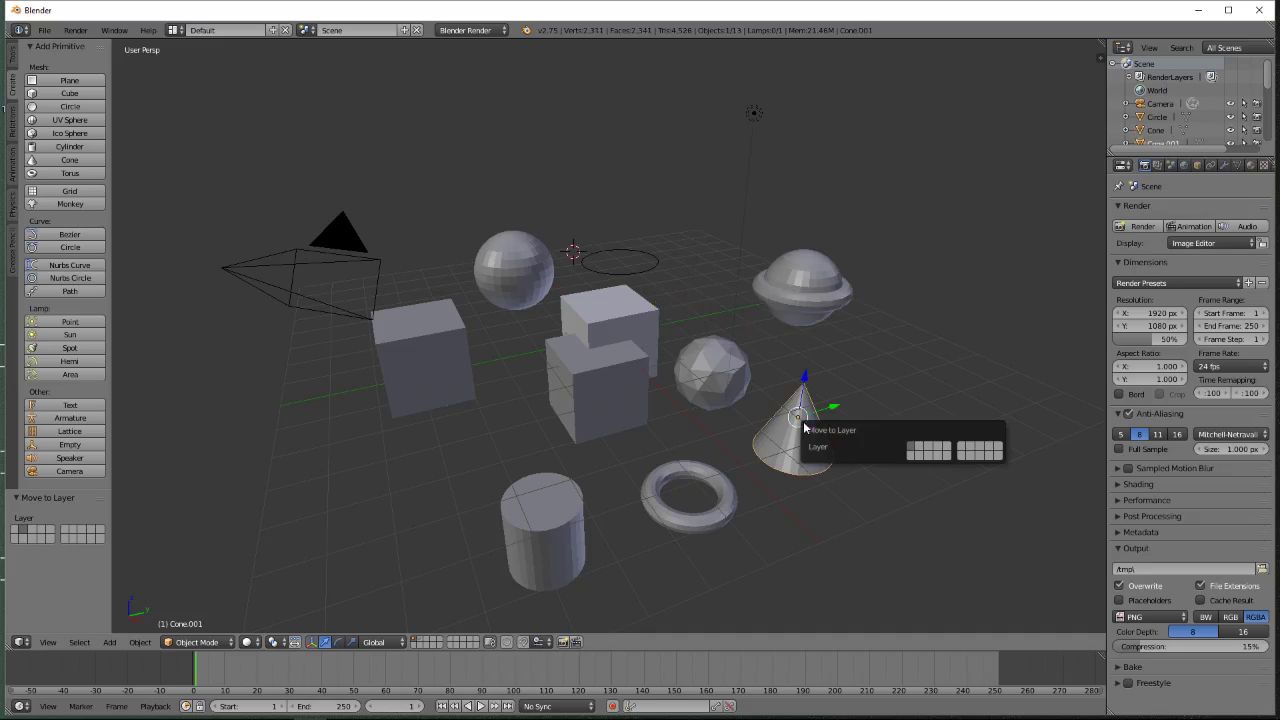
pyautogui.click(920, 448)
pyautogui.click(876, 360)
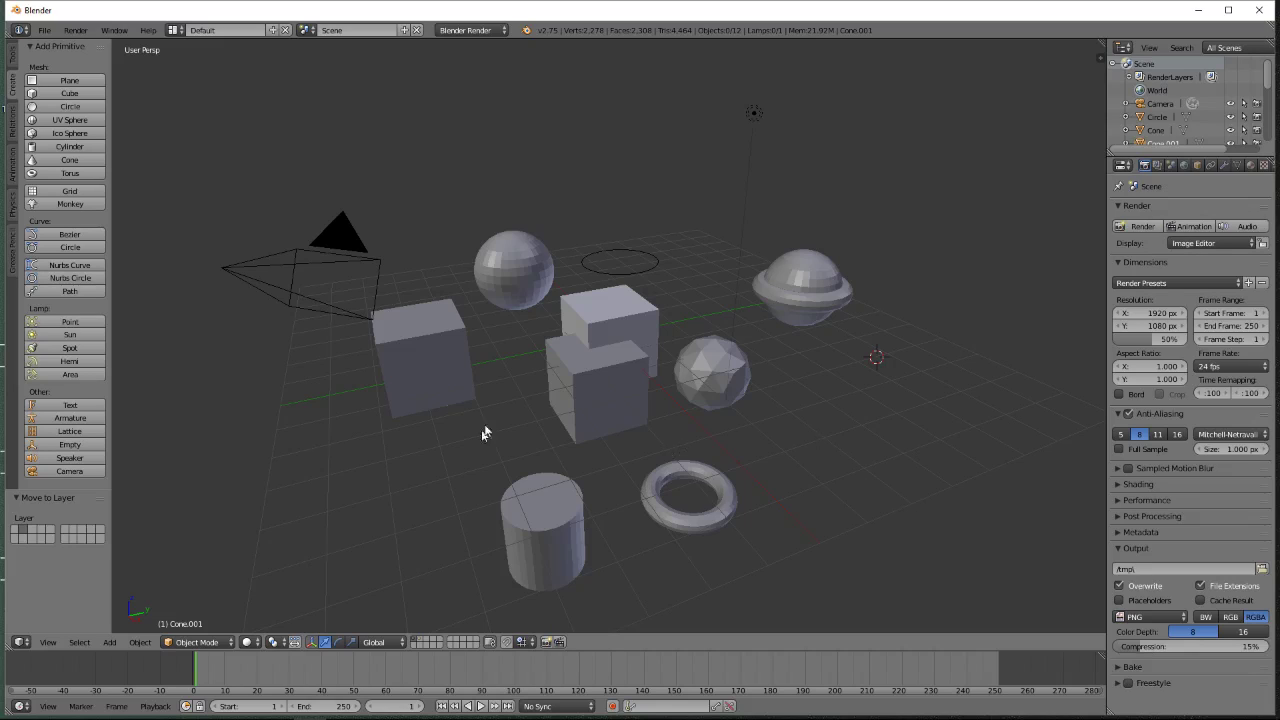
# Step: Show the second layer and move the nearest cone across the grid by about X -4.29, Y -5.74, Z 3.22
pyautogui.click(420, 643)
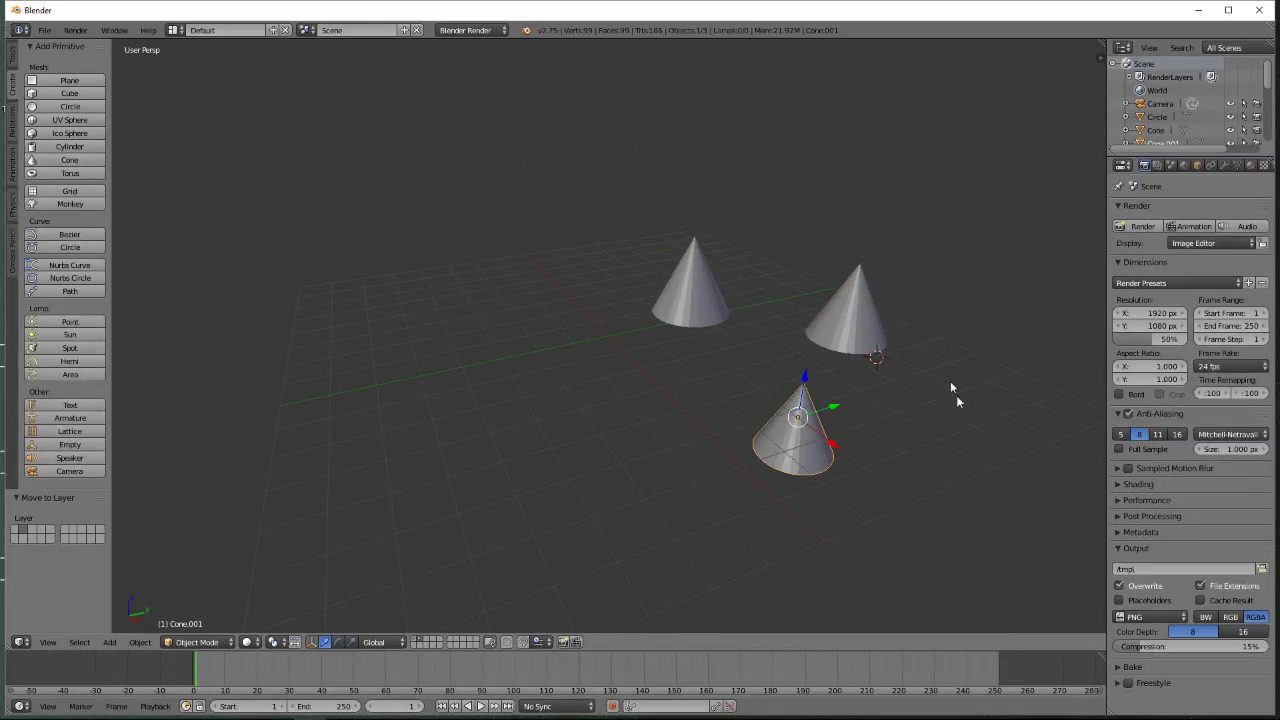
pyautogui.click(424, 638)
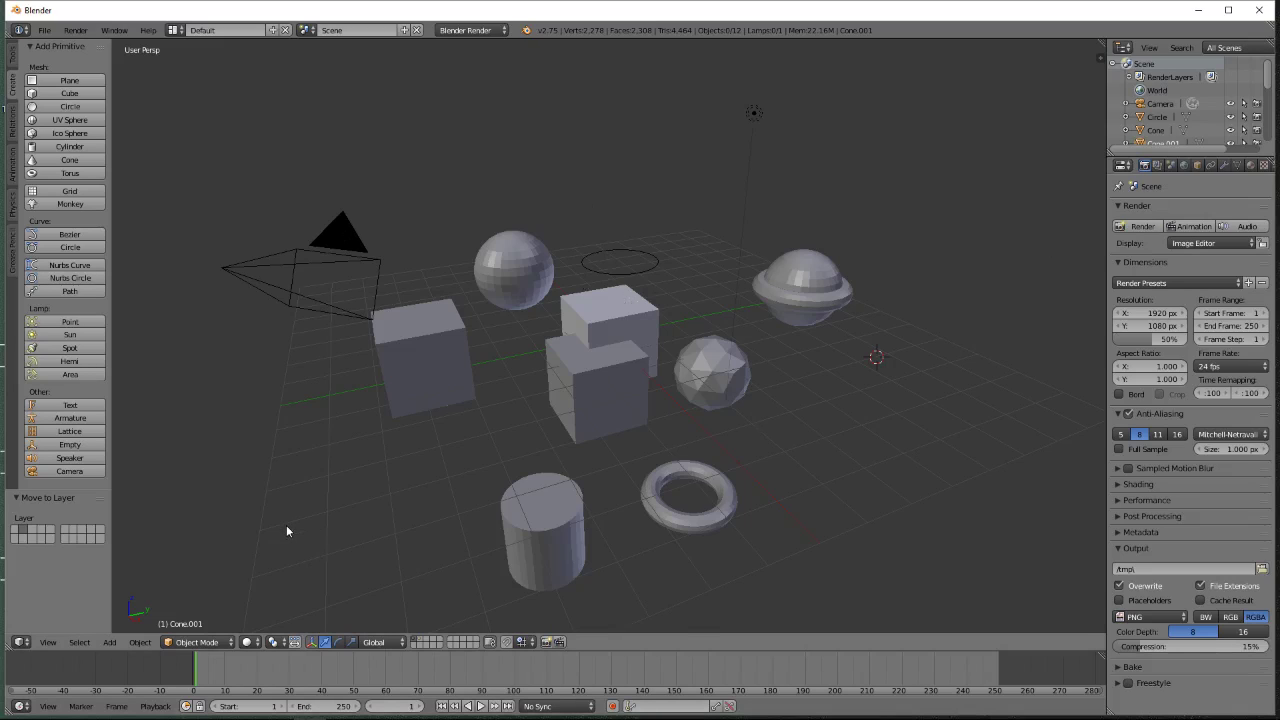
pyautogui.click(418, 639)
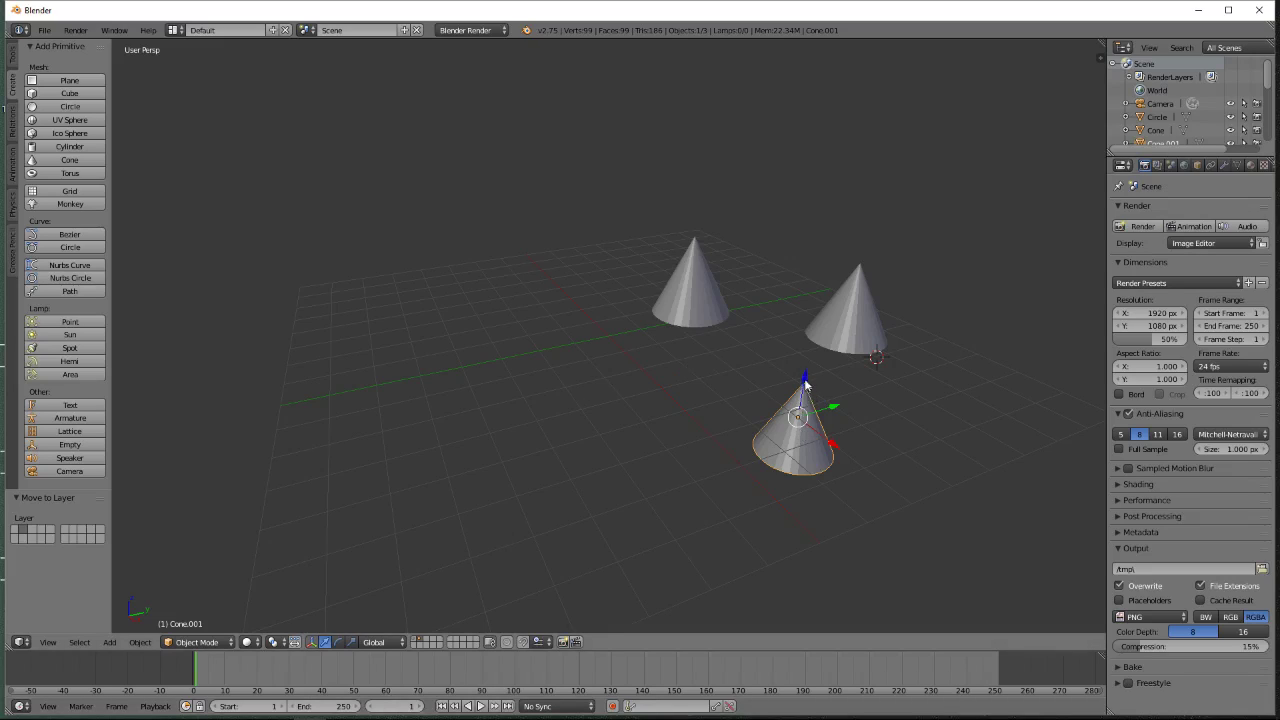
pyautogui.click(786, 440)
pyautogui.press('g')
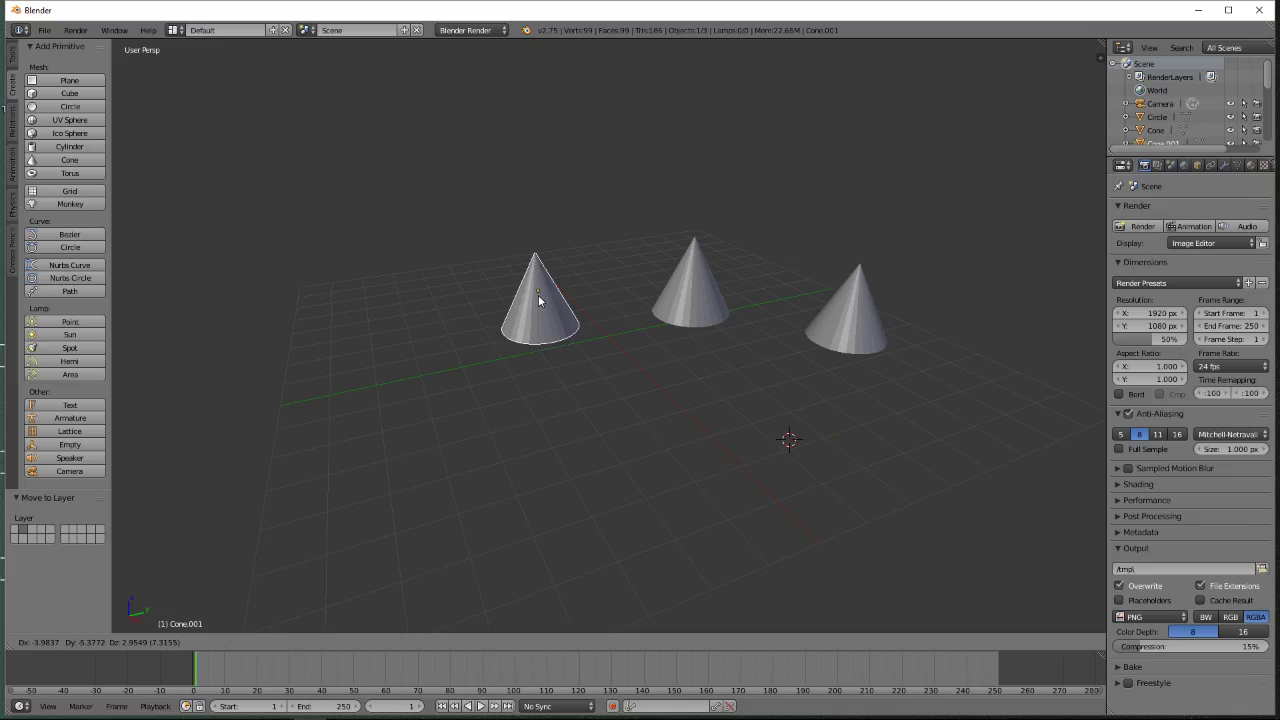
pyautogui.press('Escape')
pyautogui.press('g')
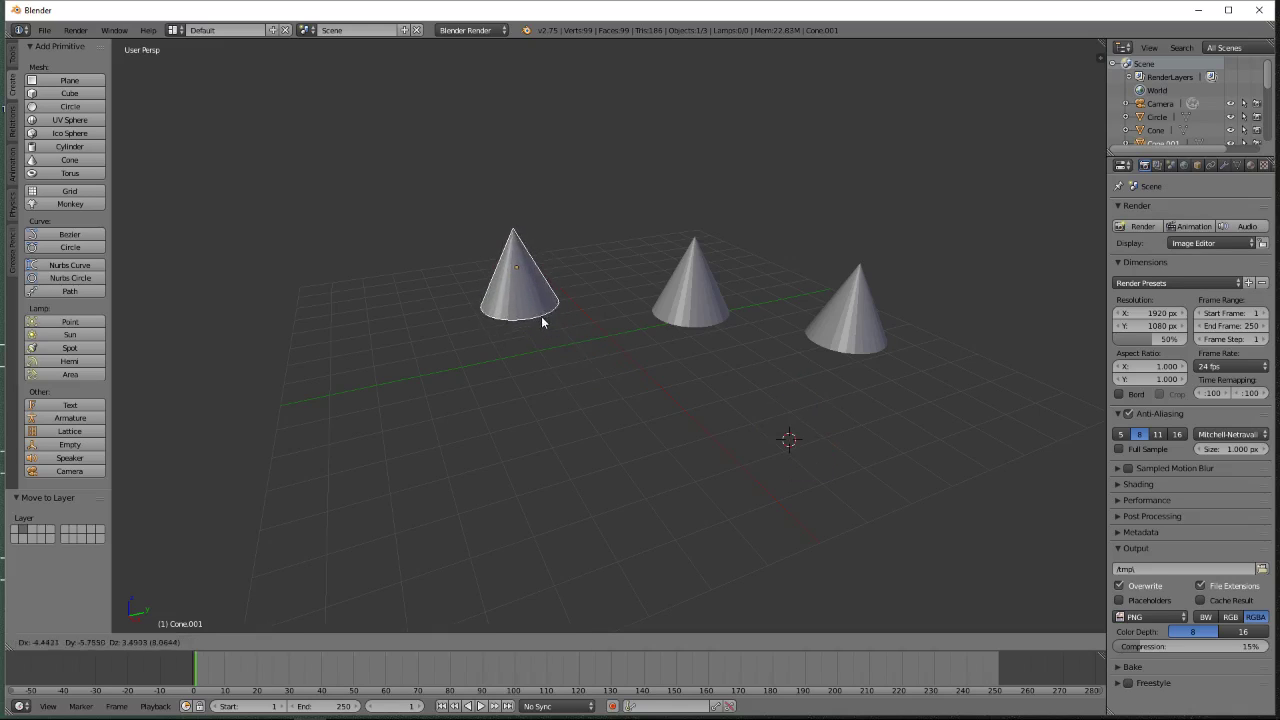
pyautogui.click(548, 332)
# Step: Move the rightmost cone by about X -3.40, Y -5.10, Z 2.12 and the middle cone by about X 0.59, Y 1.44, Z 0.09
pyautogui.rightClick(838, 328)
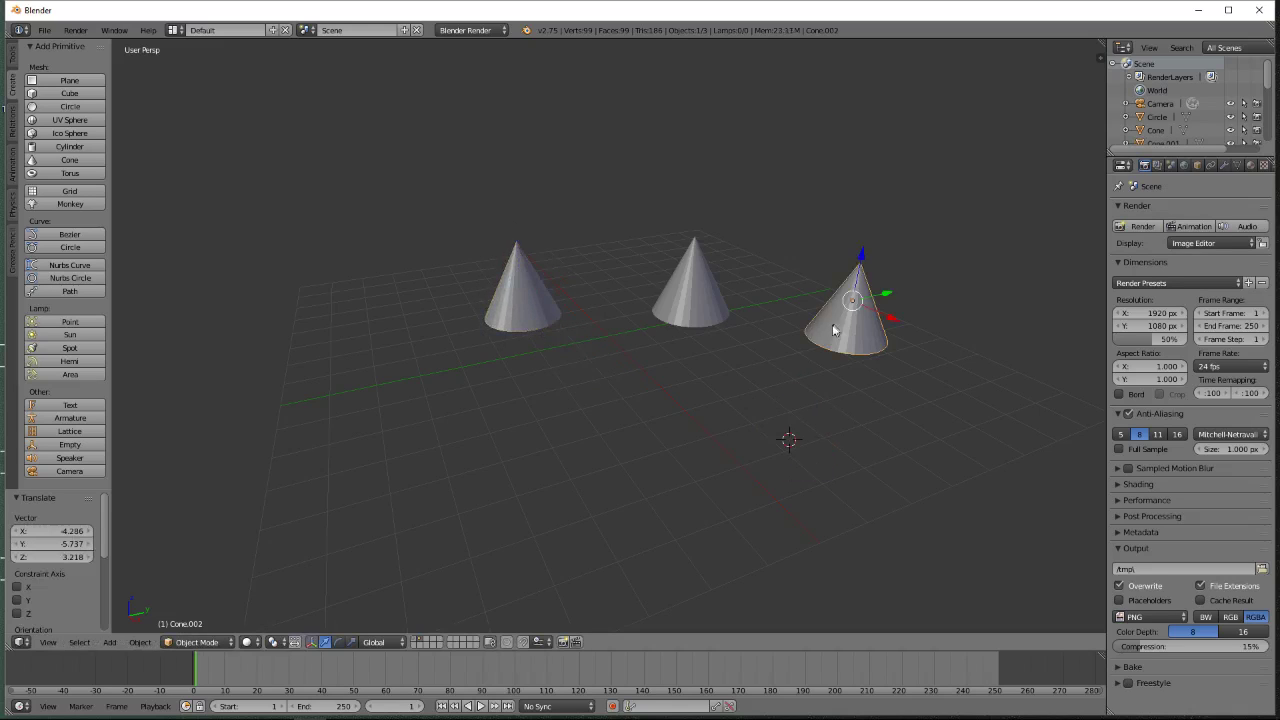
pyautogui.press('g')
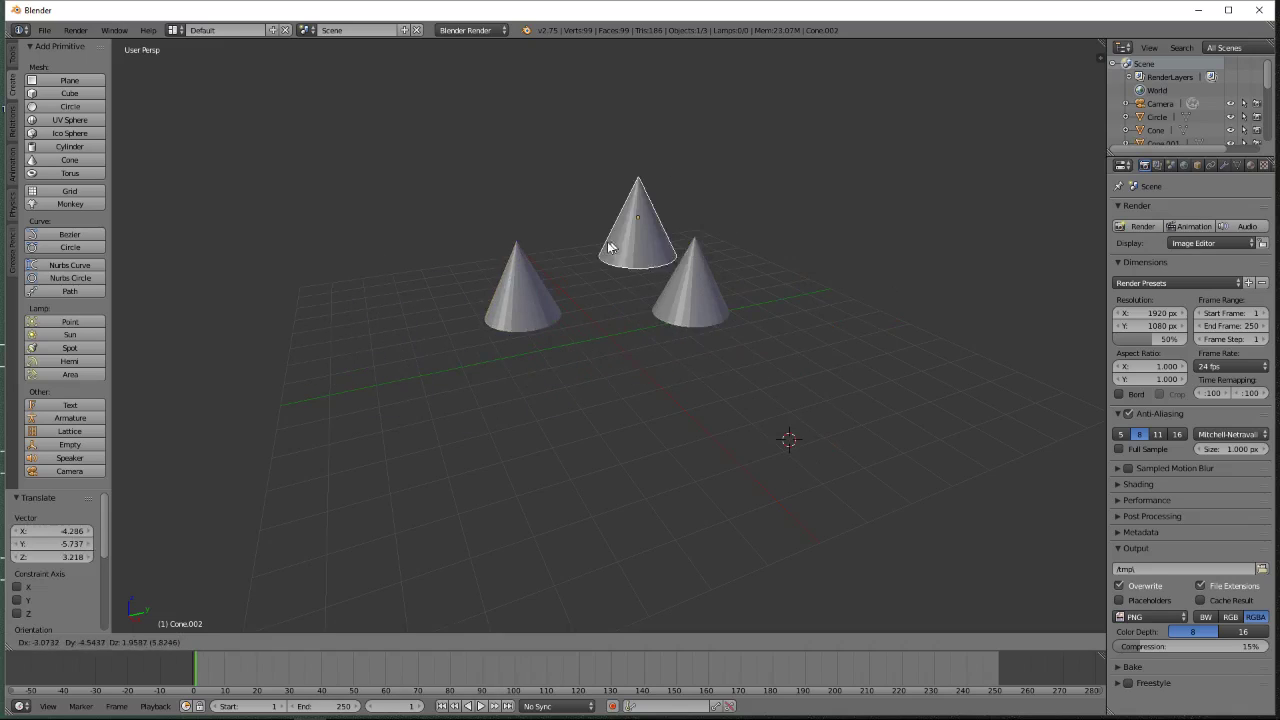
pyautogui.click(598, 237)
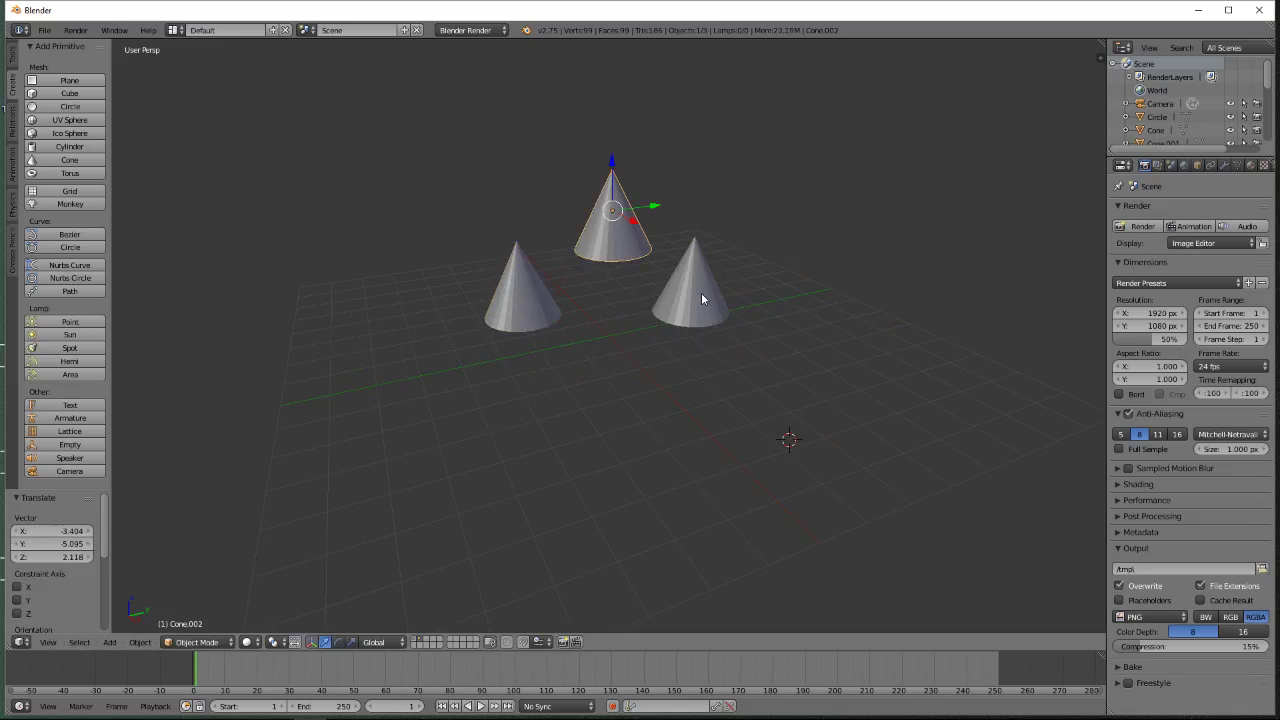
pyautogui.rightClick(700, 294)
pyautogui.press('g')
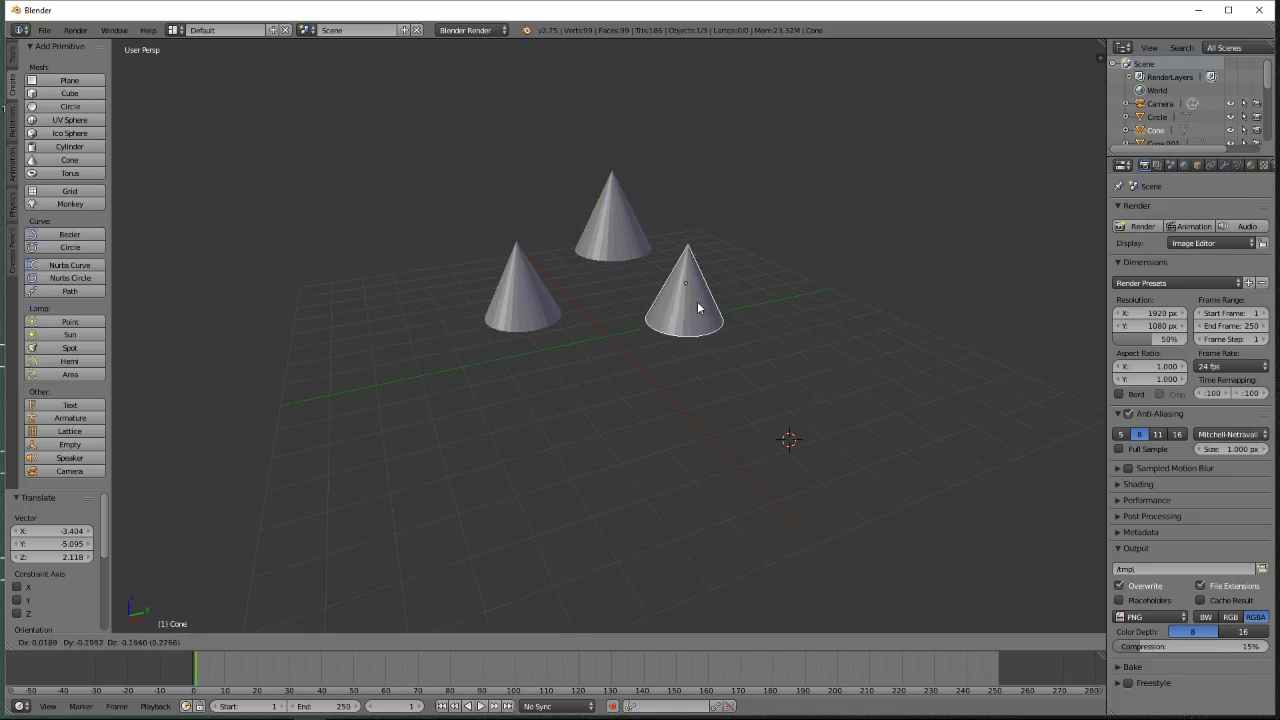
pyautogui.click(766, 290)
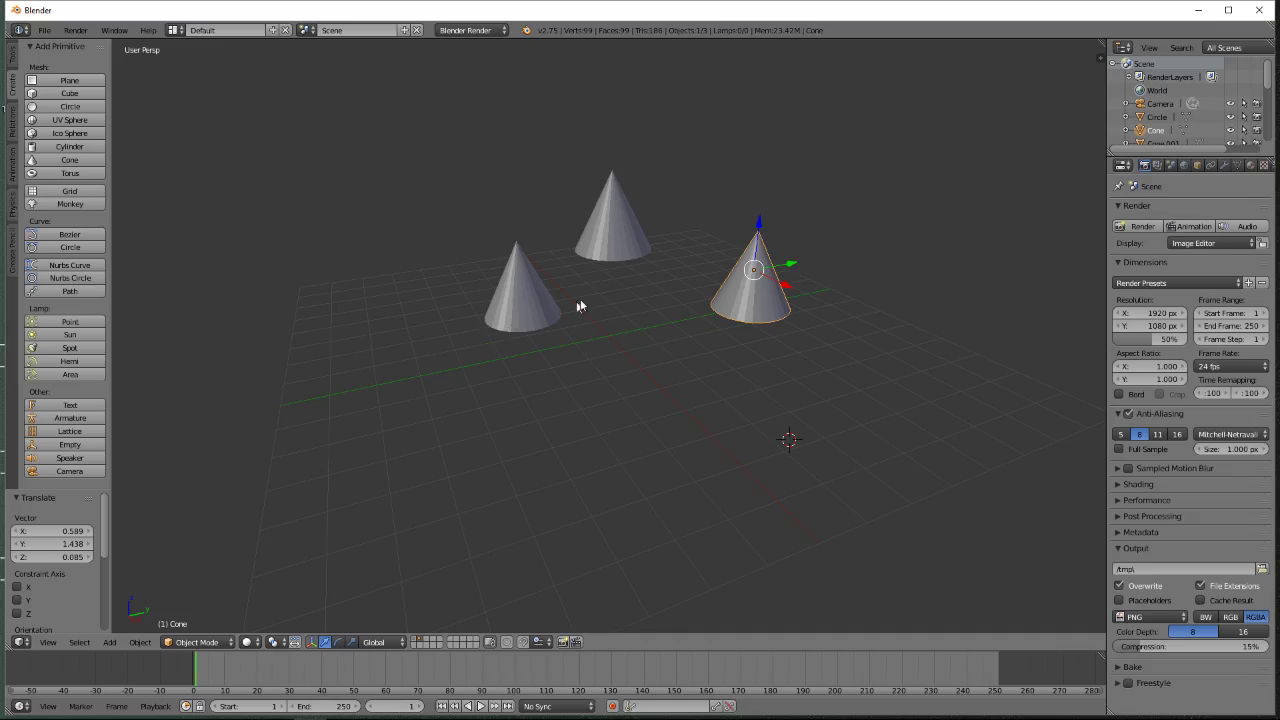
# Step: Move the rear cone between the other two by about X 0.60, Y 0.65, Z -0.59
pyautogui.rightClick(619, 244)
pyautogui.press('g')
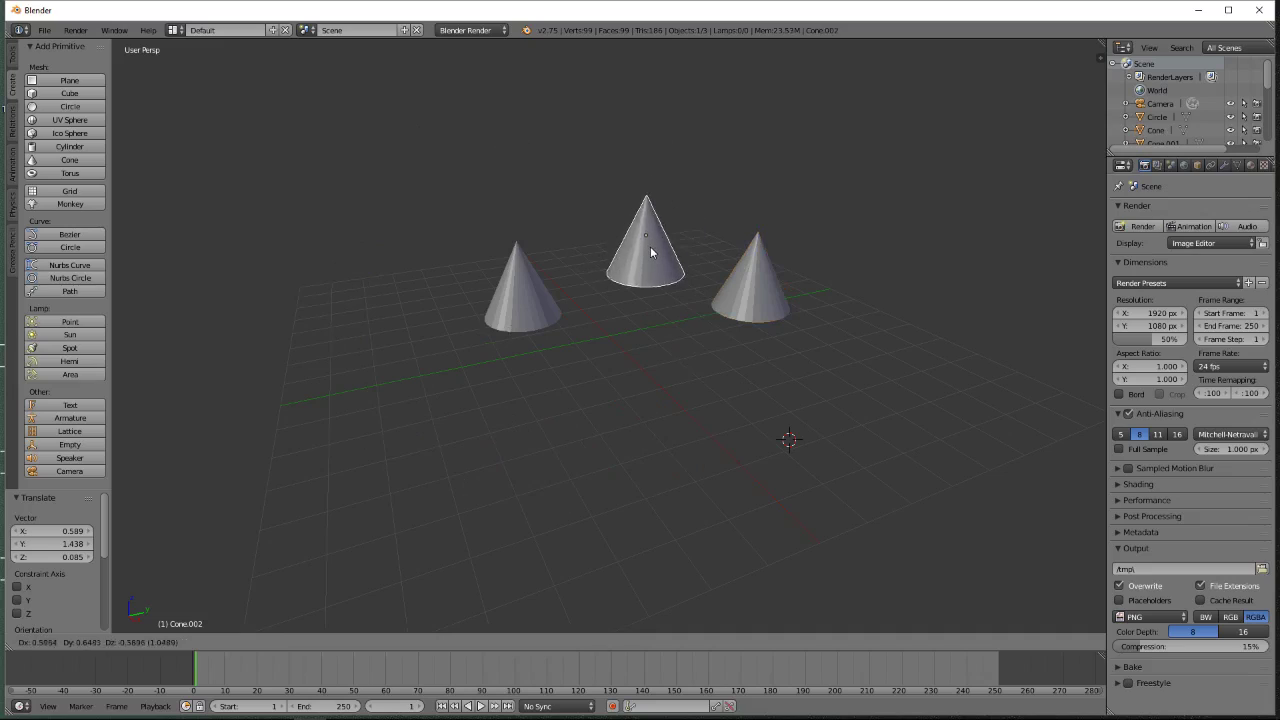
pyautogui.click(650, 252)
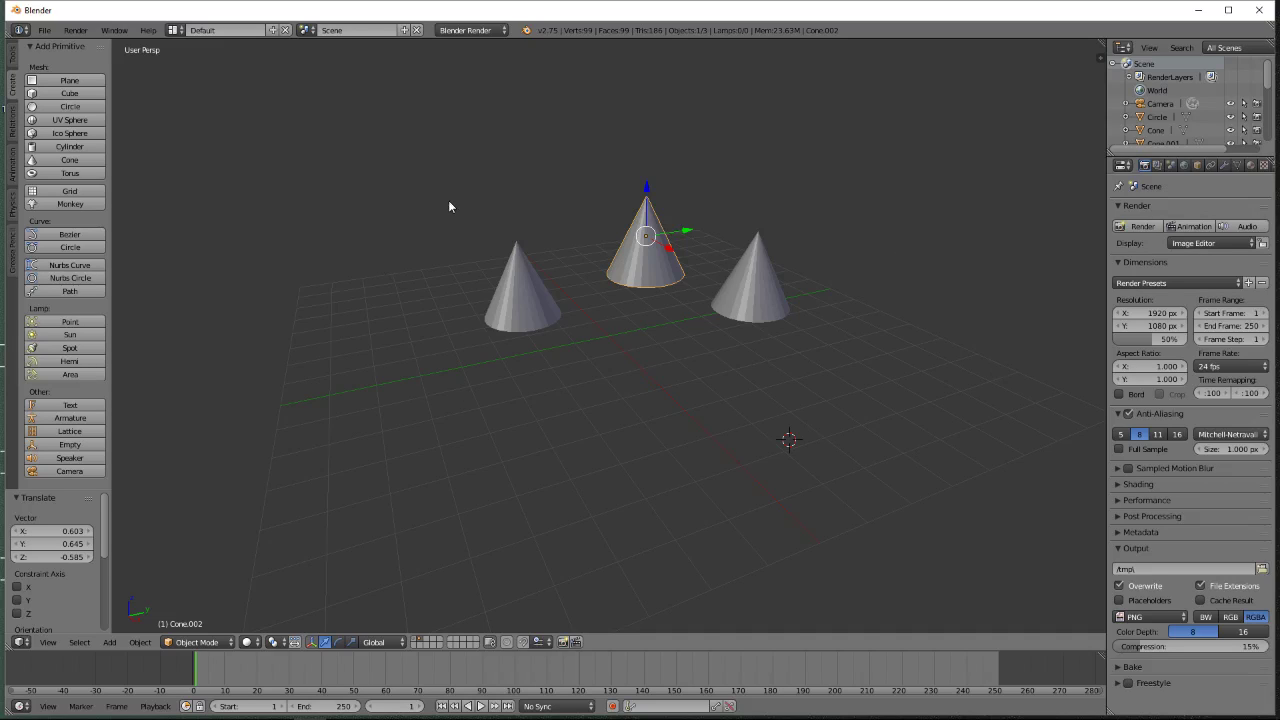
# Step: Return to the first layer, place the 3D cursor between the cylinder and torus near the front, and display the second layer as well
pyautogui.click(416, 640)
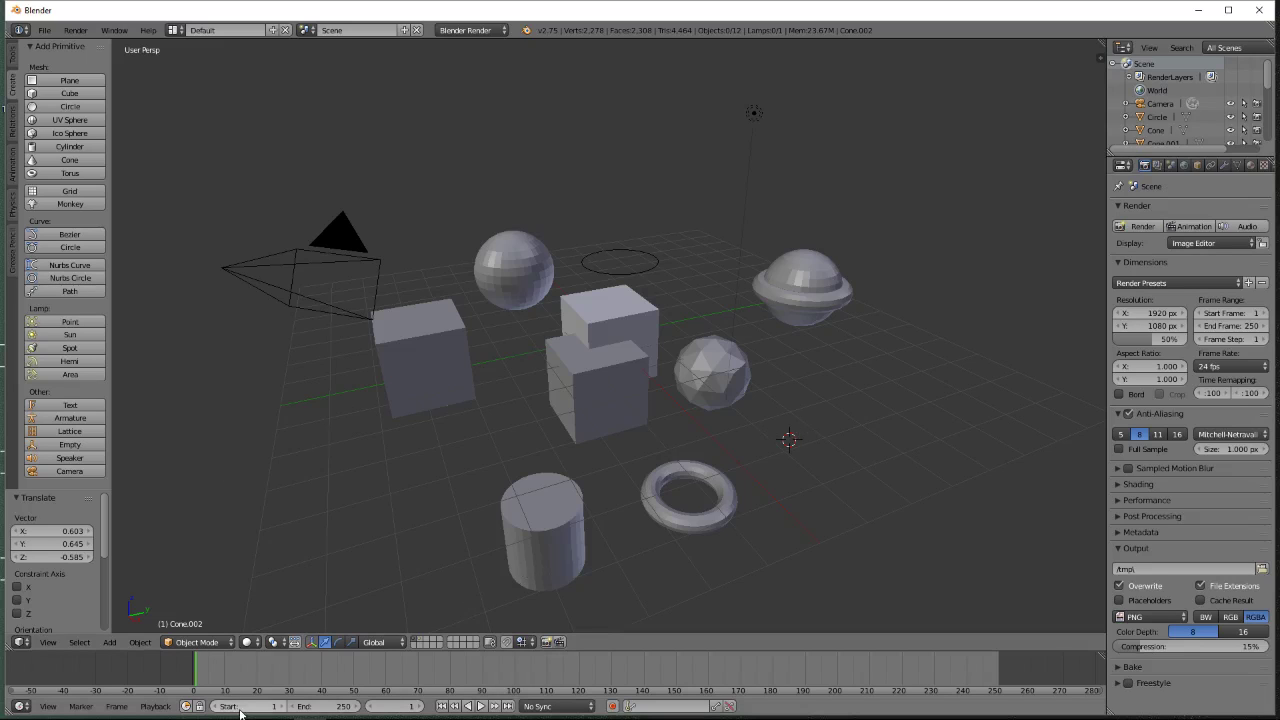
pyautogui.press('super')
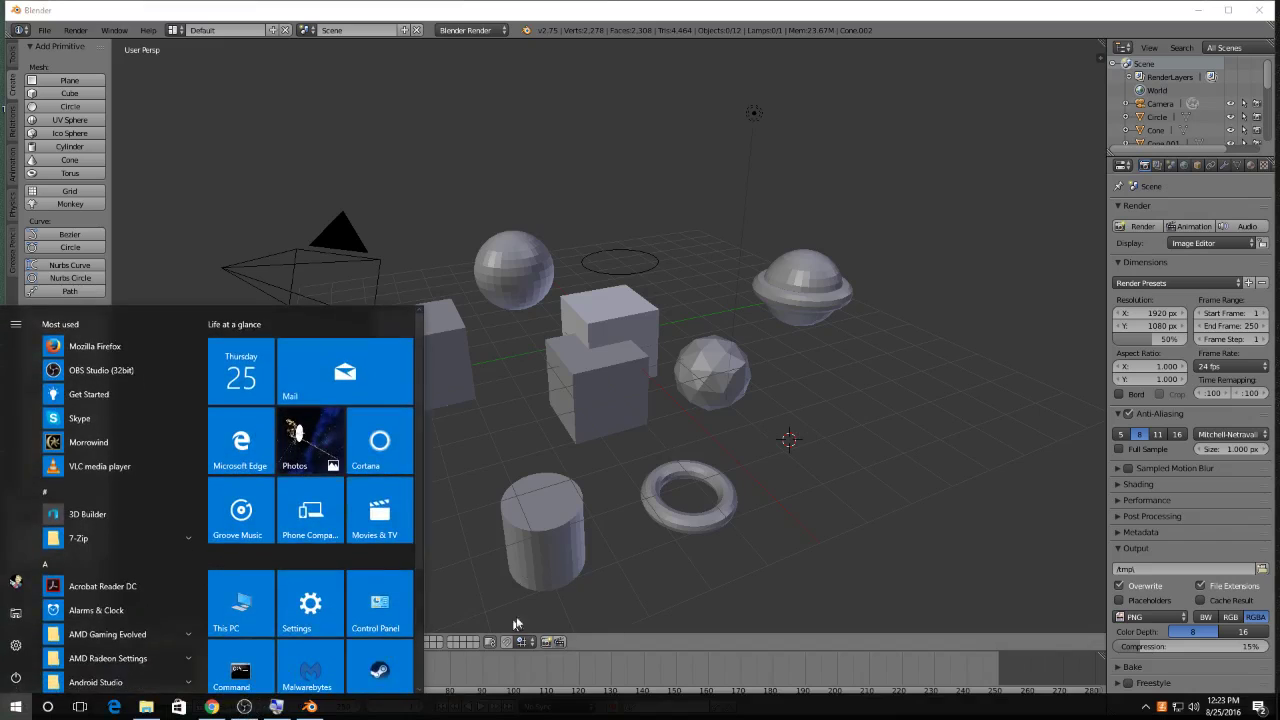
pyautogui.click(647, 605)
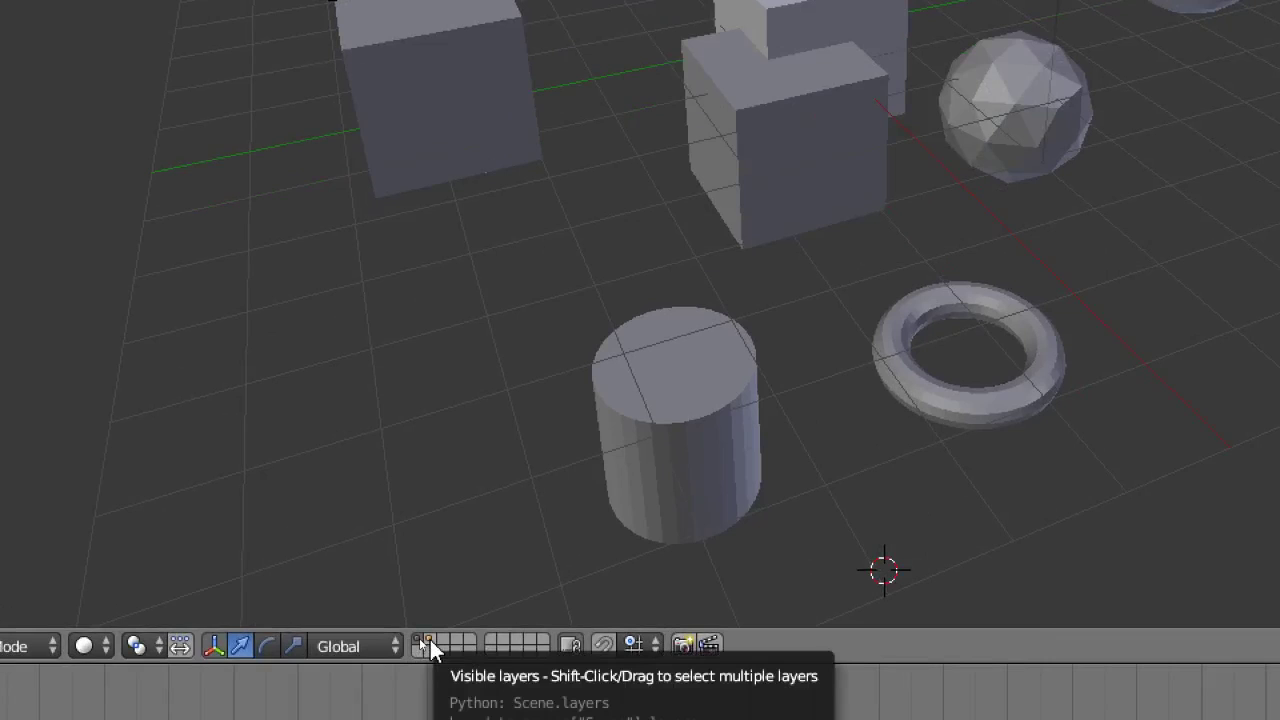
pyautogui.keyDown('shift'); pyautogui.click(430, 642); pyautogui.keyUp('shift')
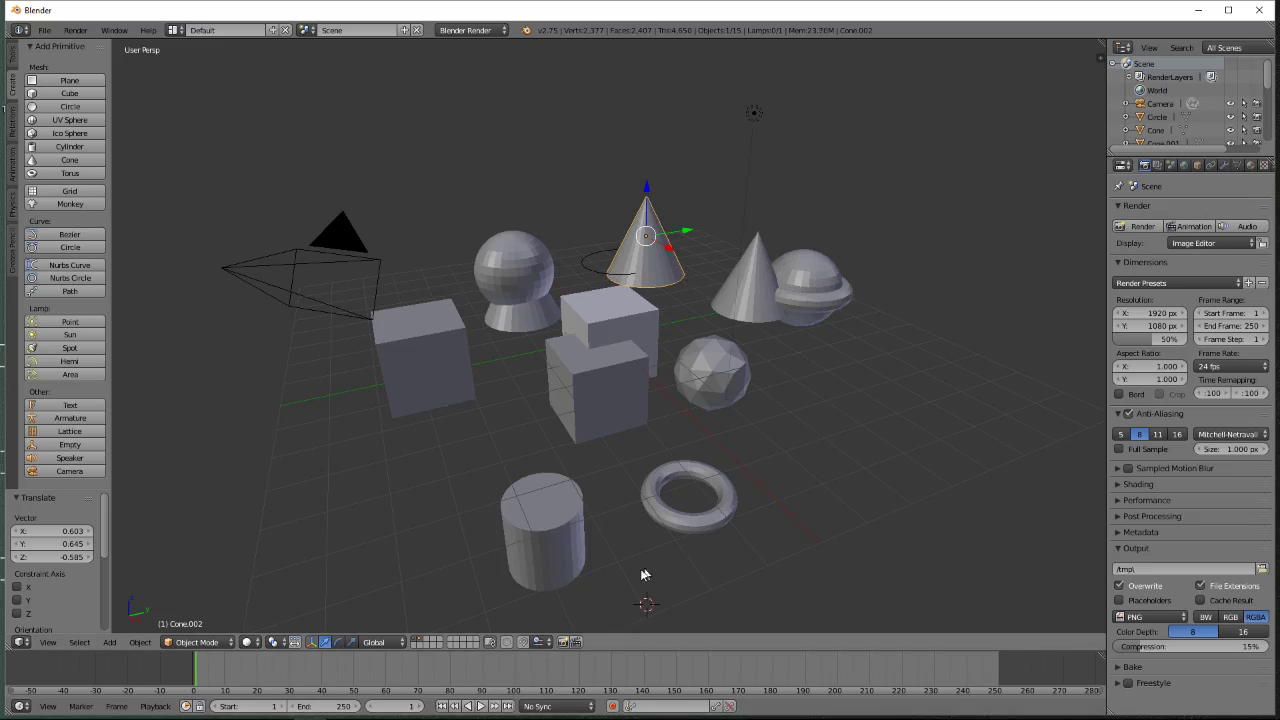
# Step: Alternate between viewing the first and second layers separately, ending on the first layer
pyautogui.click(420, 640)
pyautogui.click(414, 640)
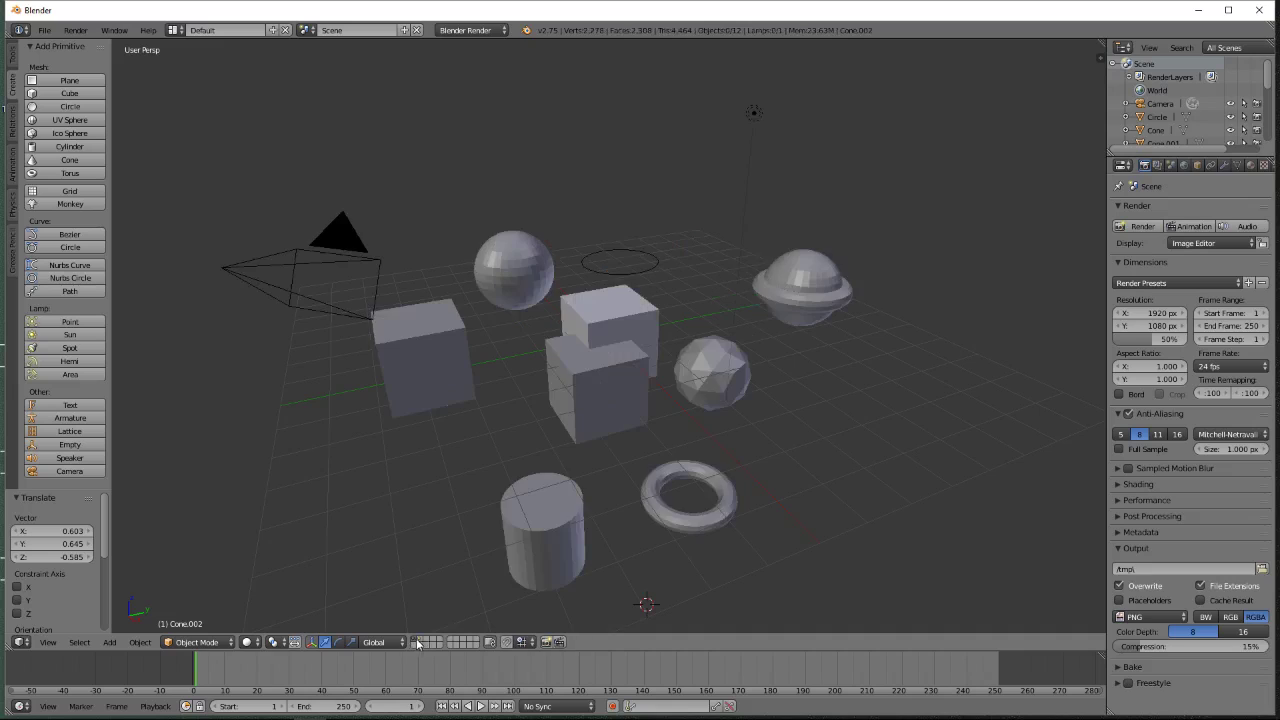
pyautogui.click(425, 640)
pyautogui.click(413, 640)
pyautogui.click(419, 640)
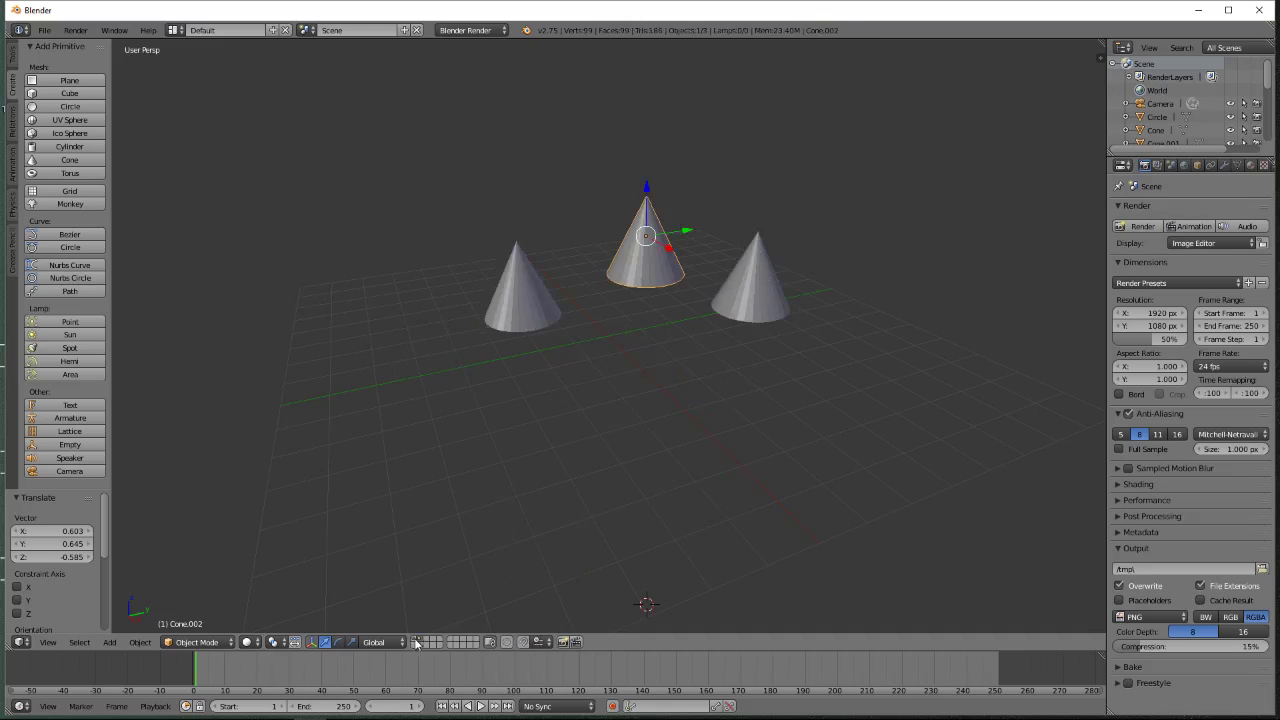
pyautogui.click(415, 641)
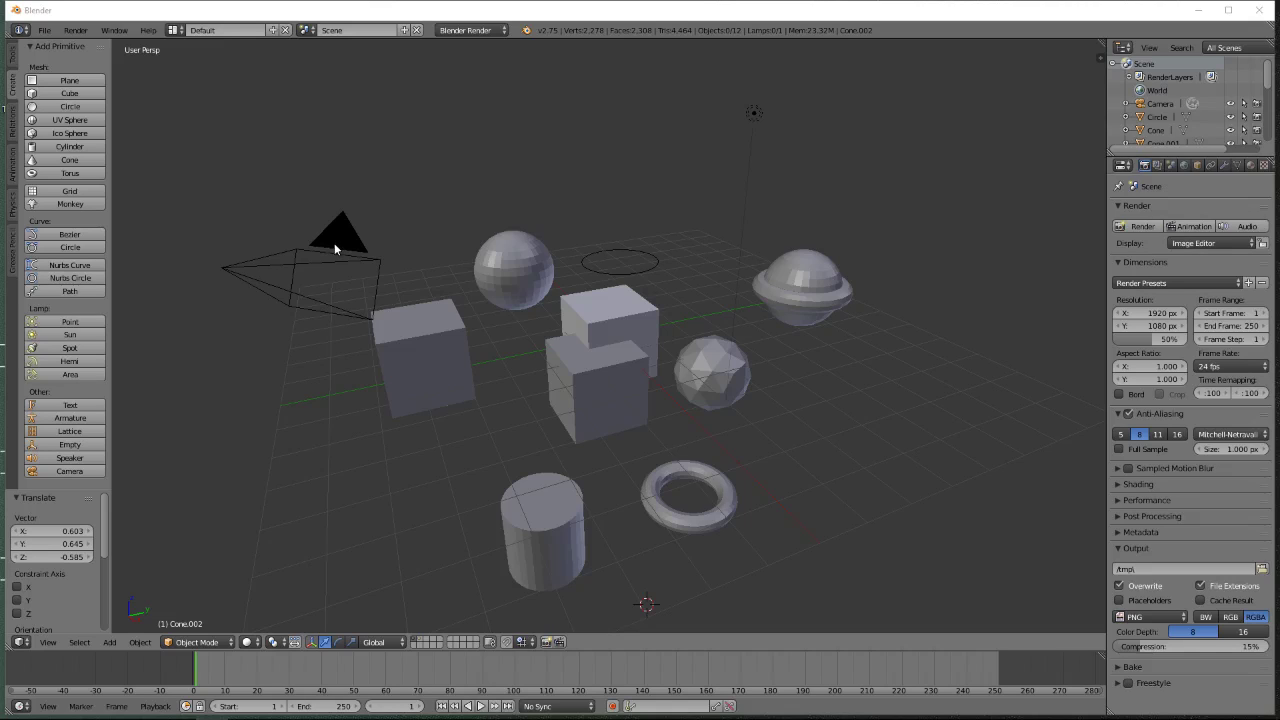
# Step: Move the camera from the first layer to the third layer
pyautogui.rightClick(334, 243)
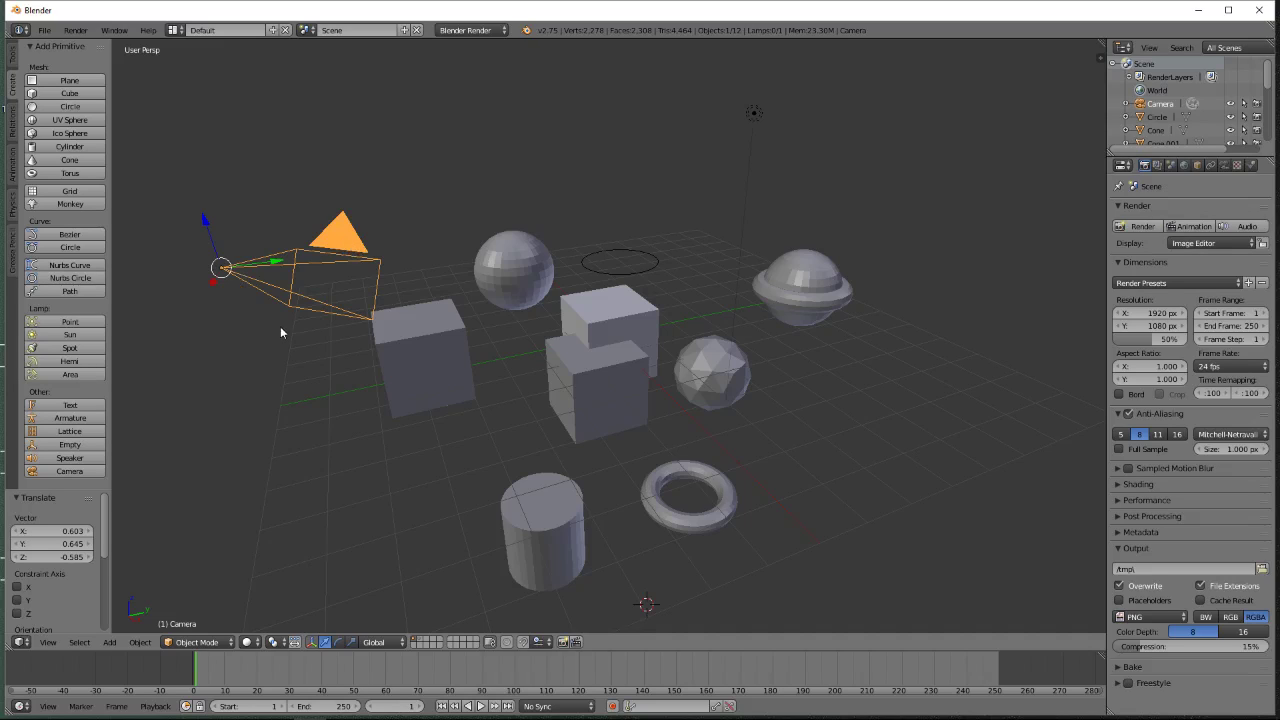
pyautogui.press('m')
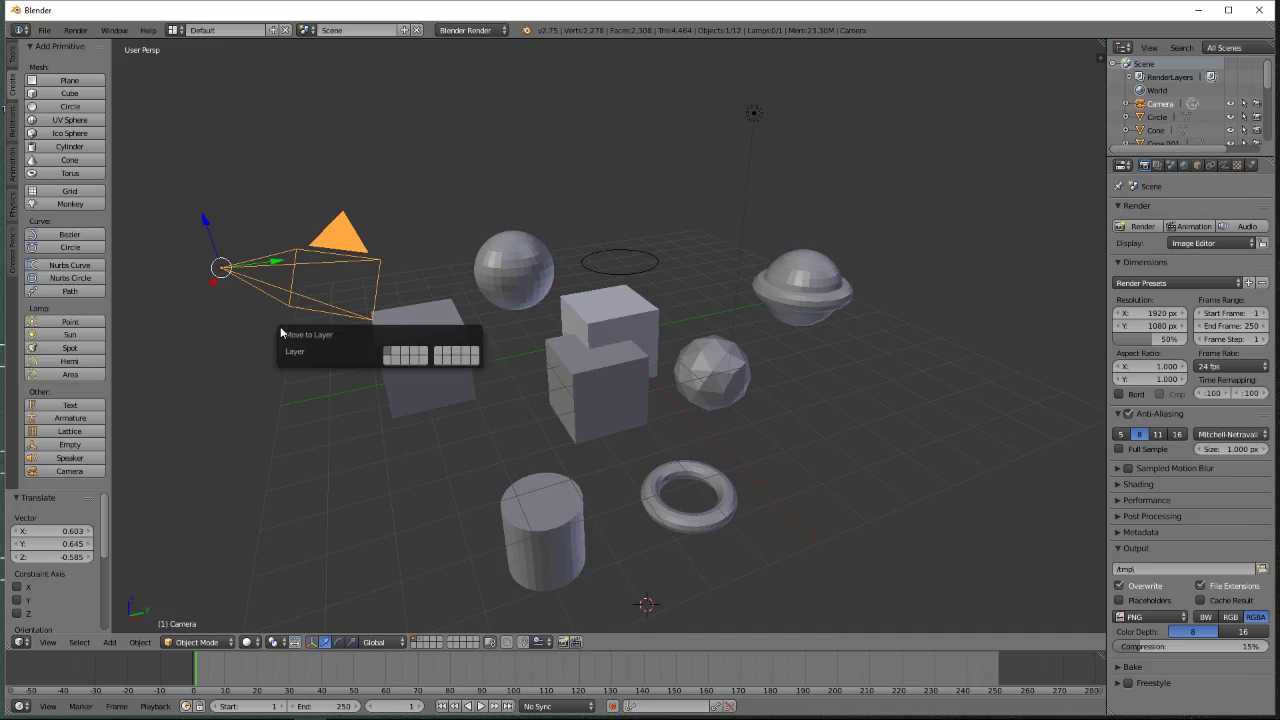
pyautogui.click(410, 358)
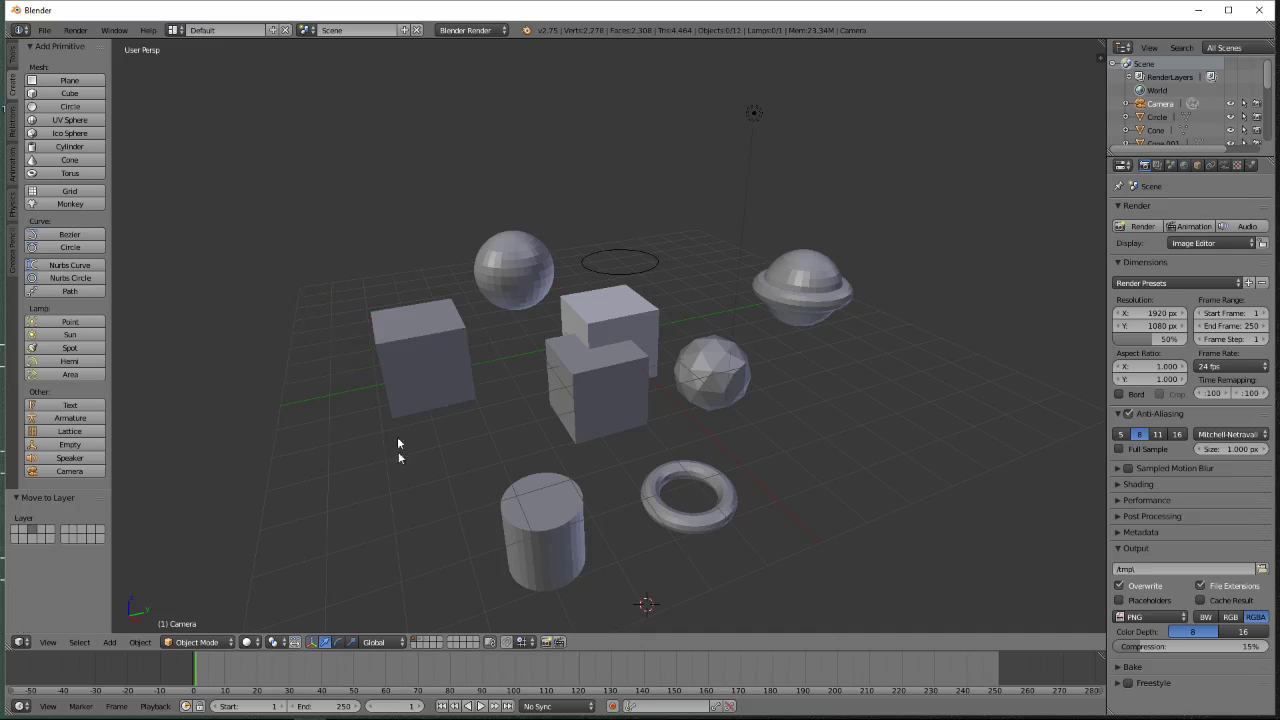
# Step: View the third, first and second layers one at a time, and display all three layers together
pyautogui.click(427, 643)
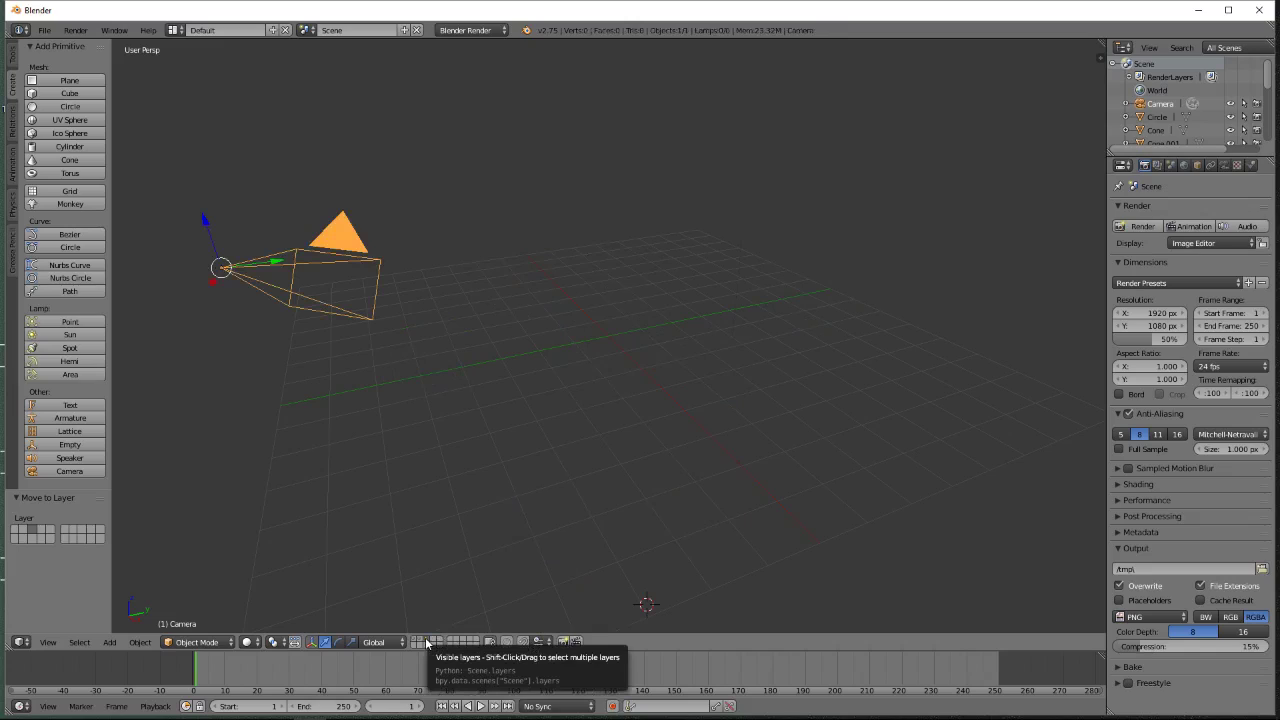
pyautogui.click(424, 644)
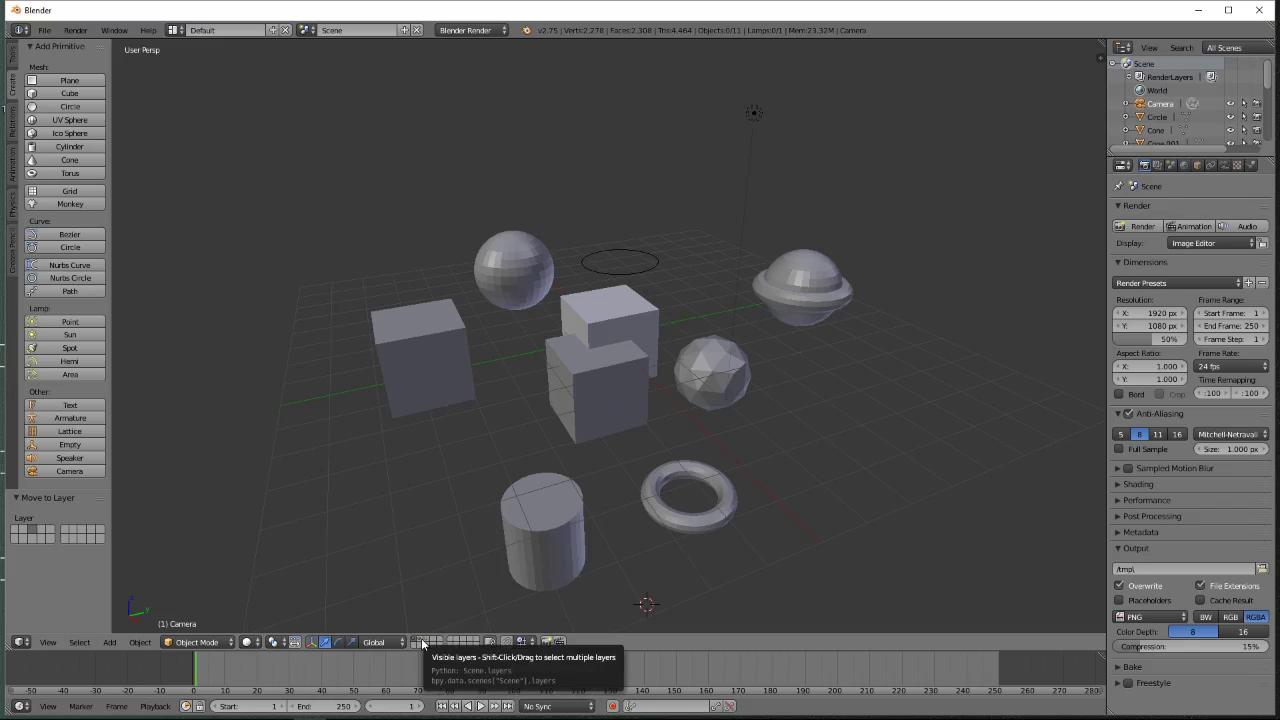
pyautogui.click(422, 644)
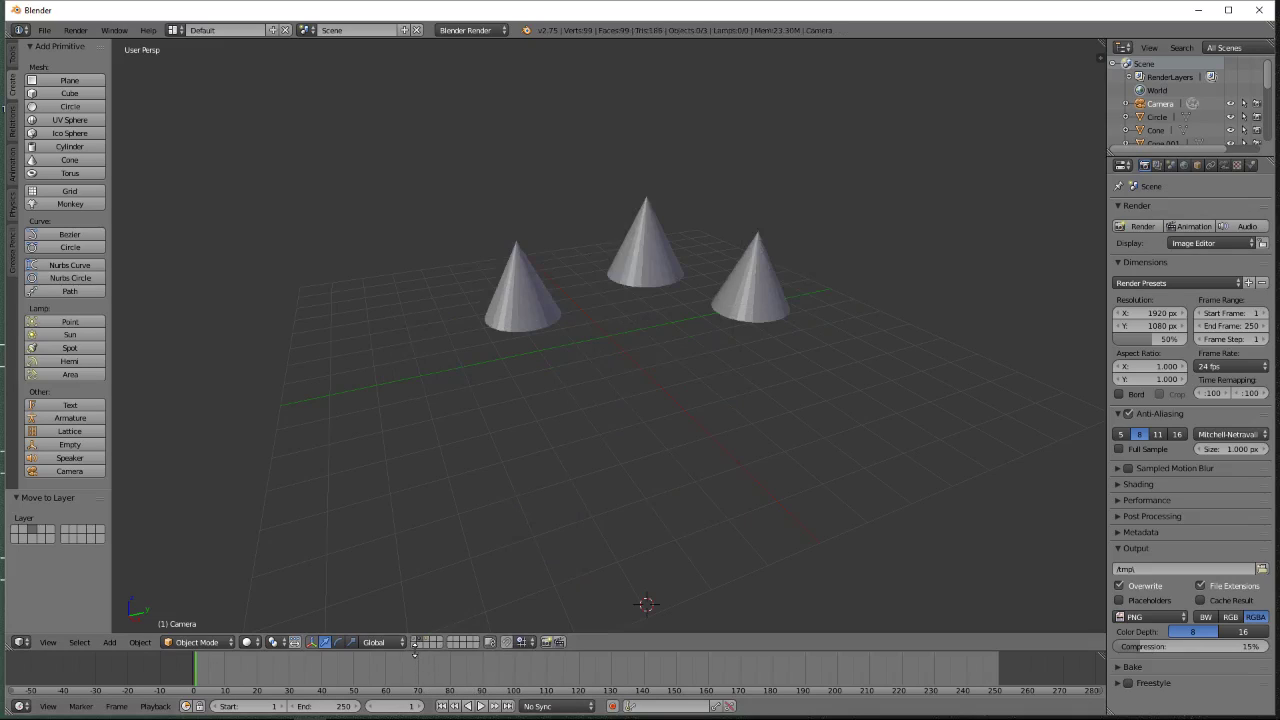
pyautogui.keyDown('shift'); pyautogui.click(417, 643); pyautogui.keyUp('shift')
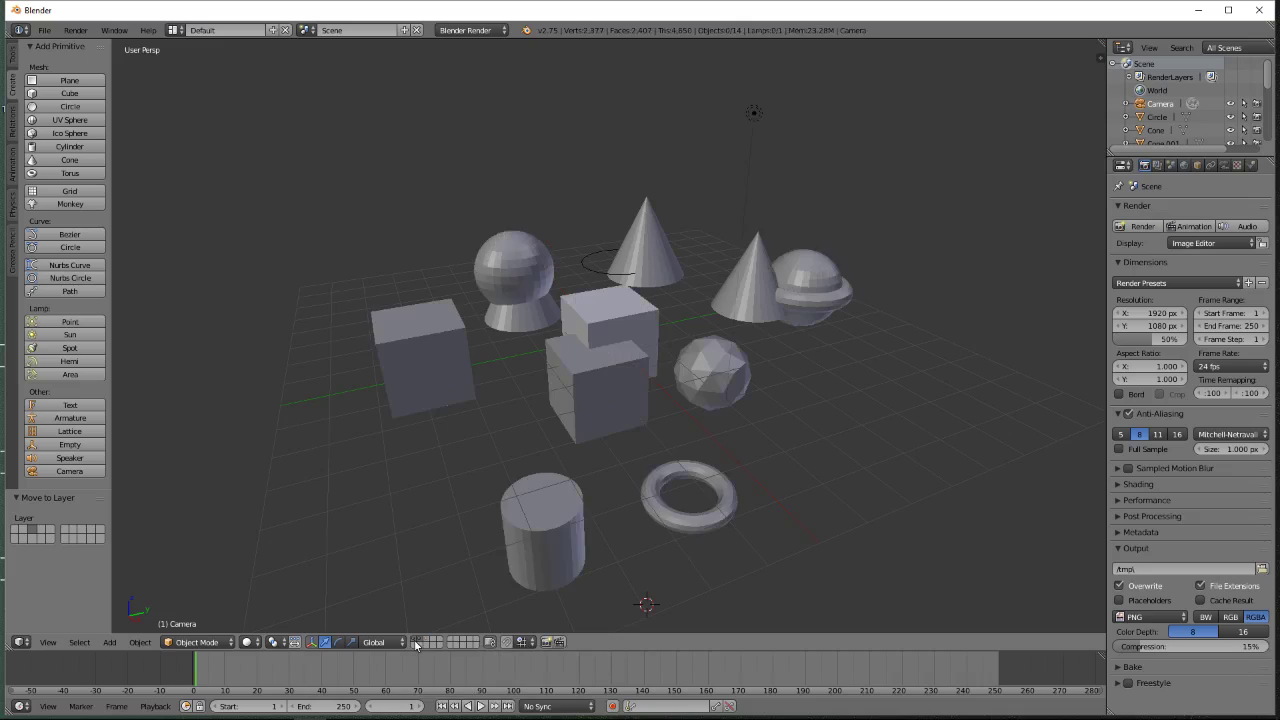
pyautogui.keyDown('shift'); pyautogui.click(427, 640); pyautogui.keyUp('shift')
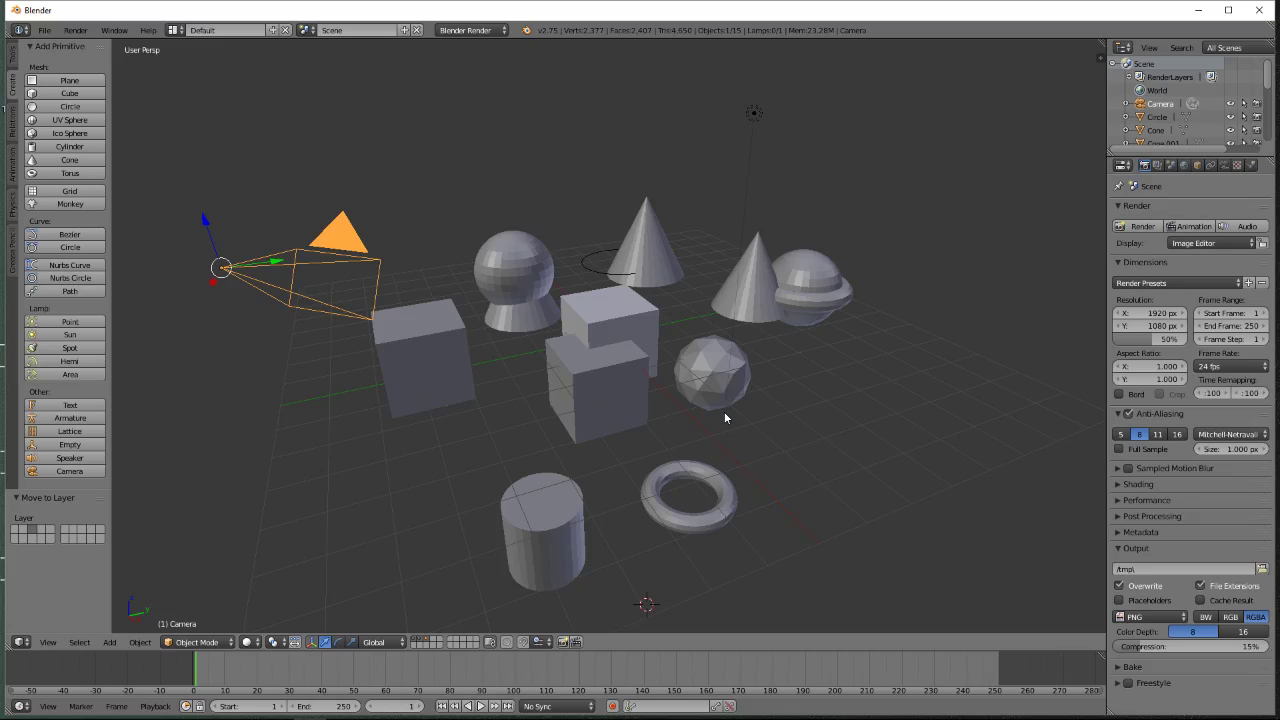
# Step: Save the scene as layers_example.blend in the Blend Files folder
pyautogui.hotkey('ctrl', 's')
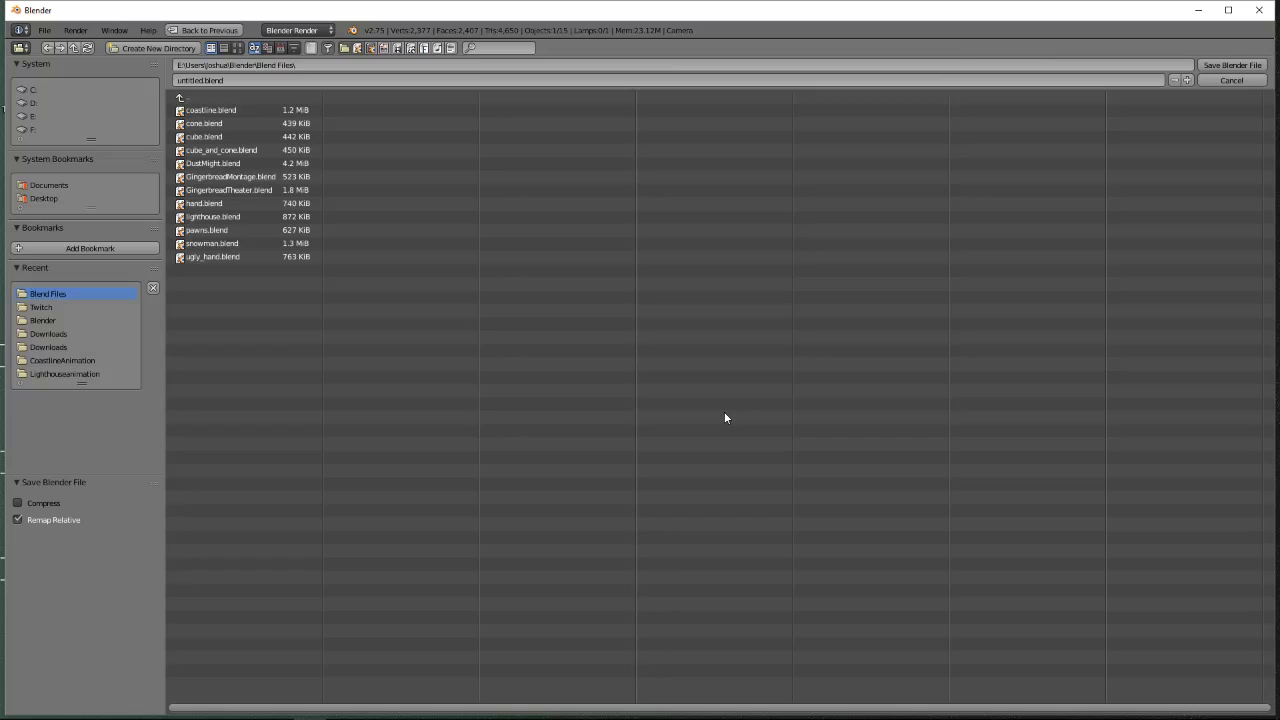
pyautogui.click(192, 81)
pyautogui.click(192, 81)
pyautogui.doubleClick(193, 81)
pyautogui.write('layers_example')
pyautogui.click(1225, 66)
pyautogui.click(1223, 66)
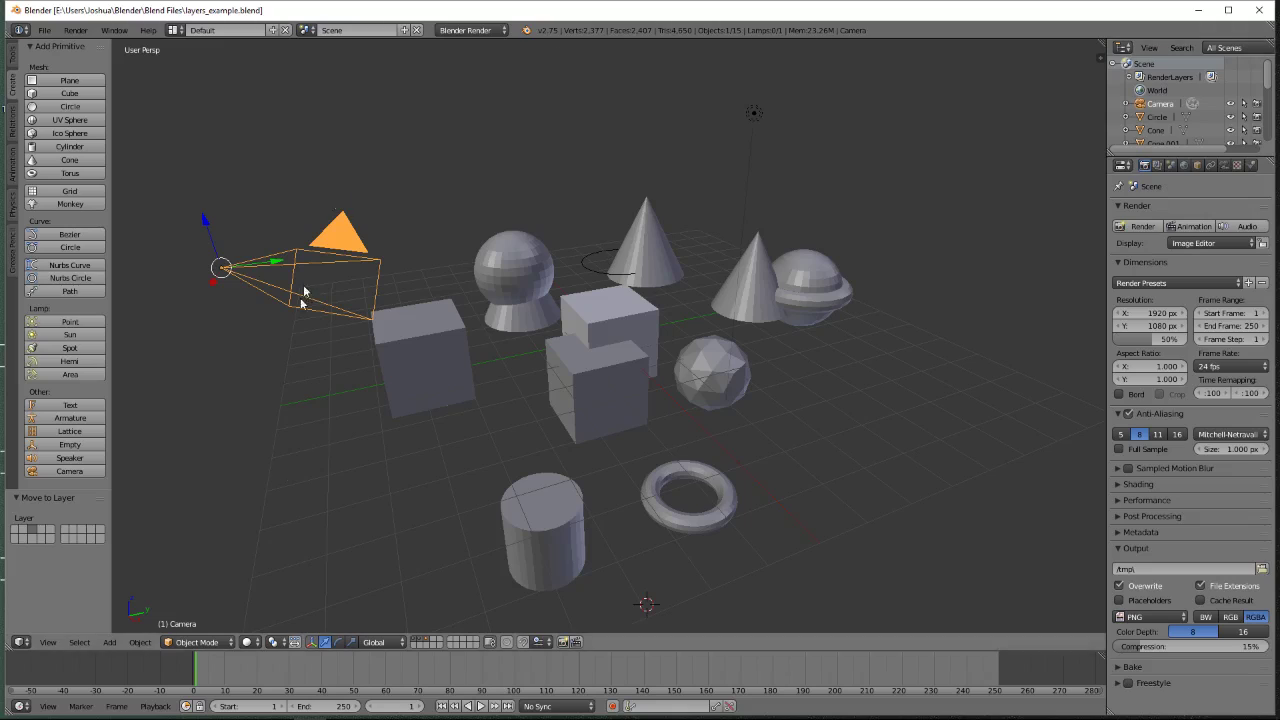